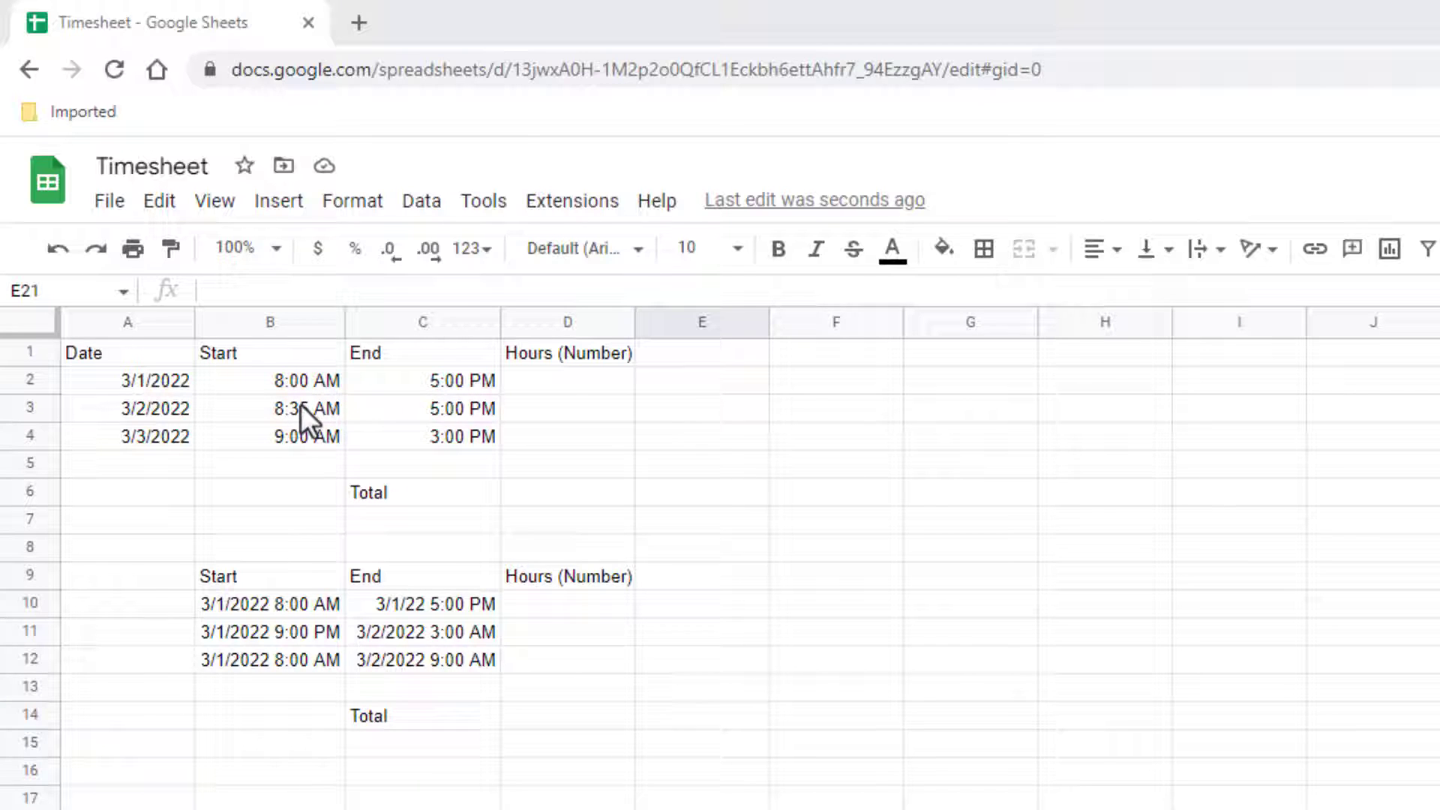
Enter =C2-B2 in D2 and autofill D3:D4, showing 9:00 AM, 8:25 AM and 6:00 AM.
left_click(552, 380)
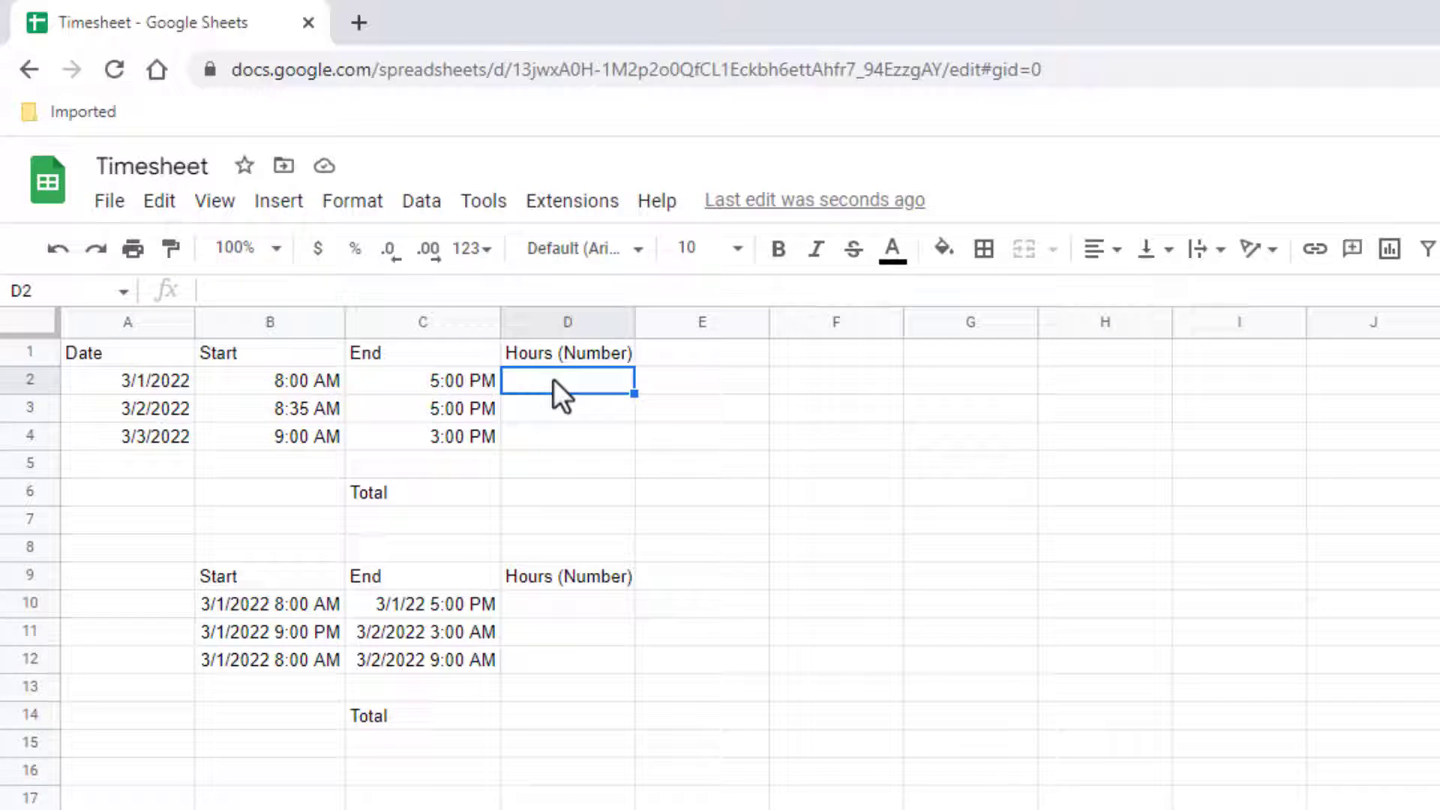
type("=")
left_click(426, 377)
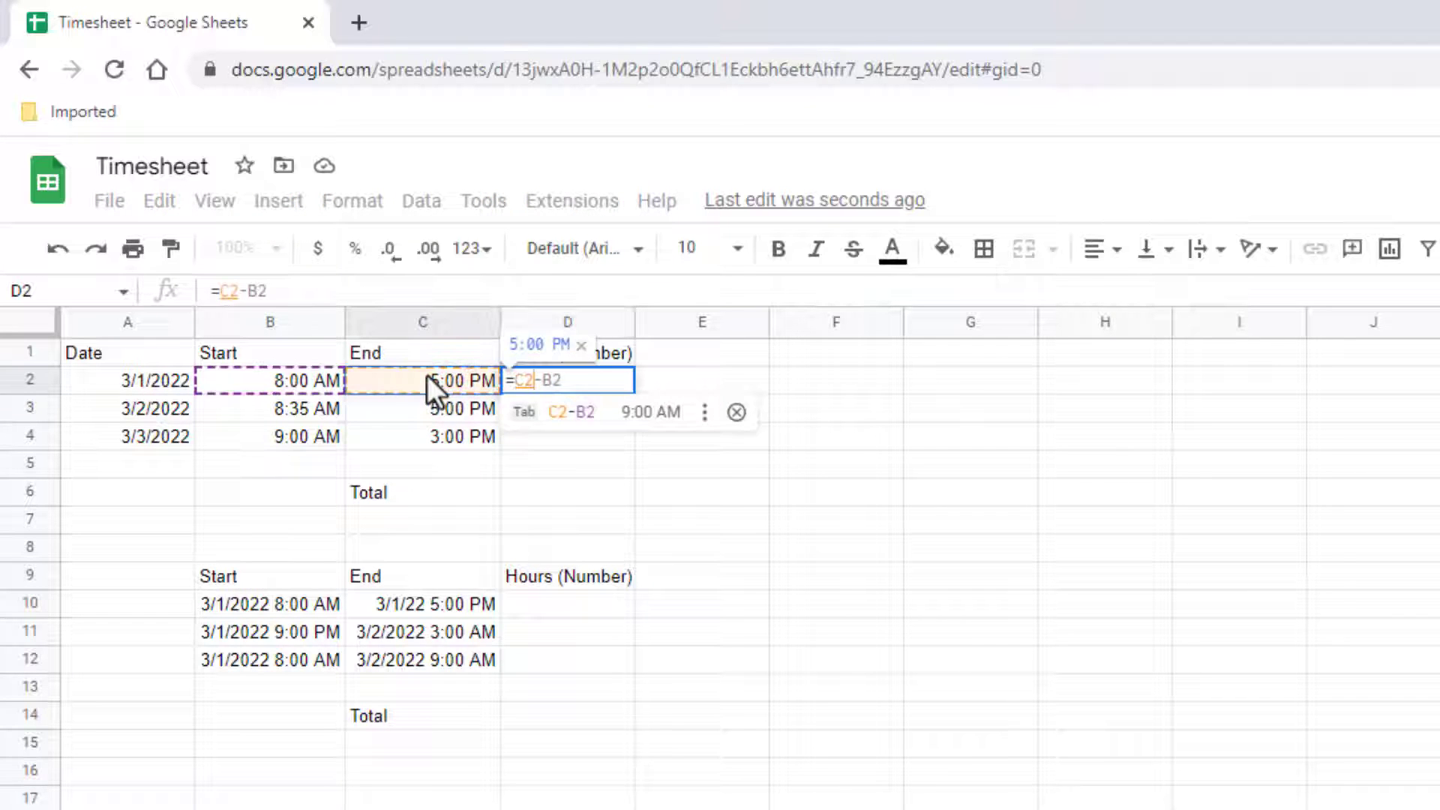
type("-")
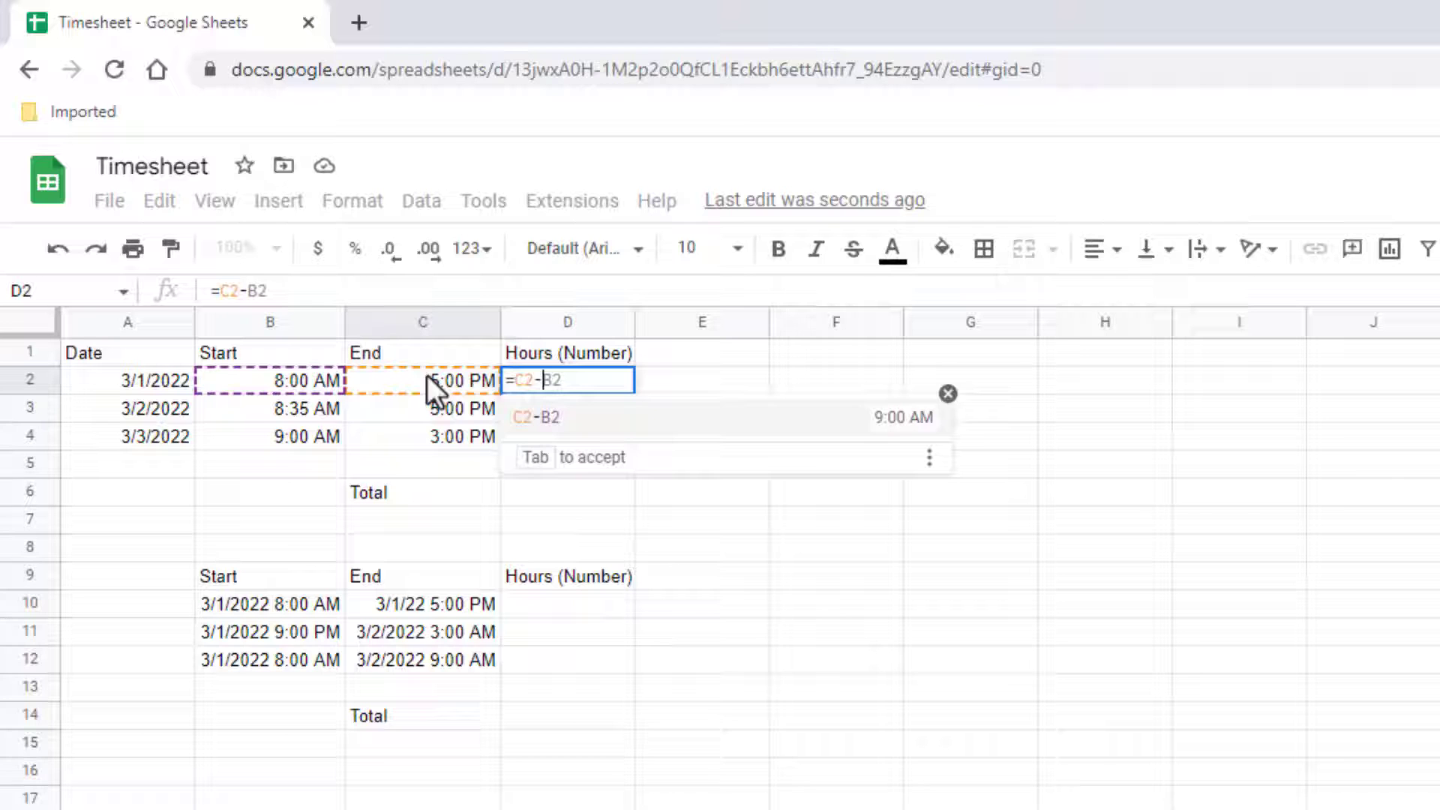
left_click(270, 379)
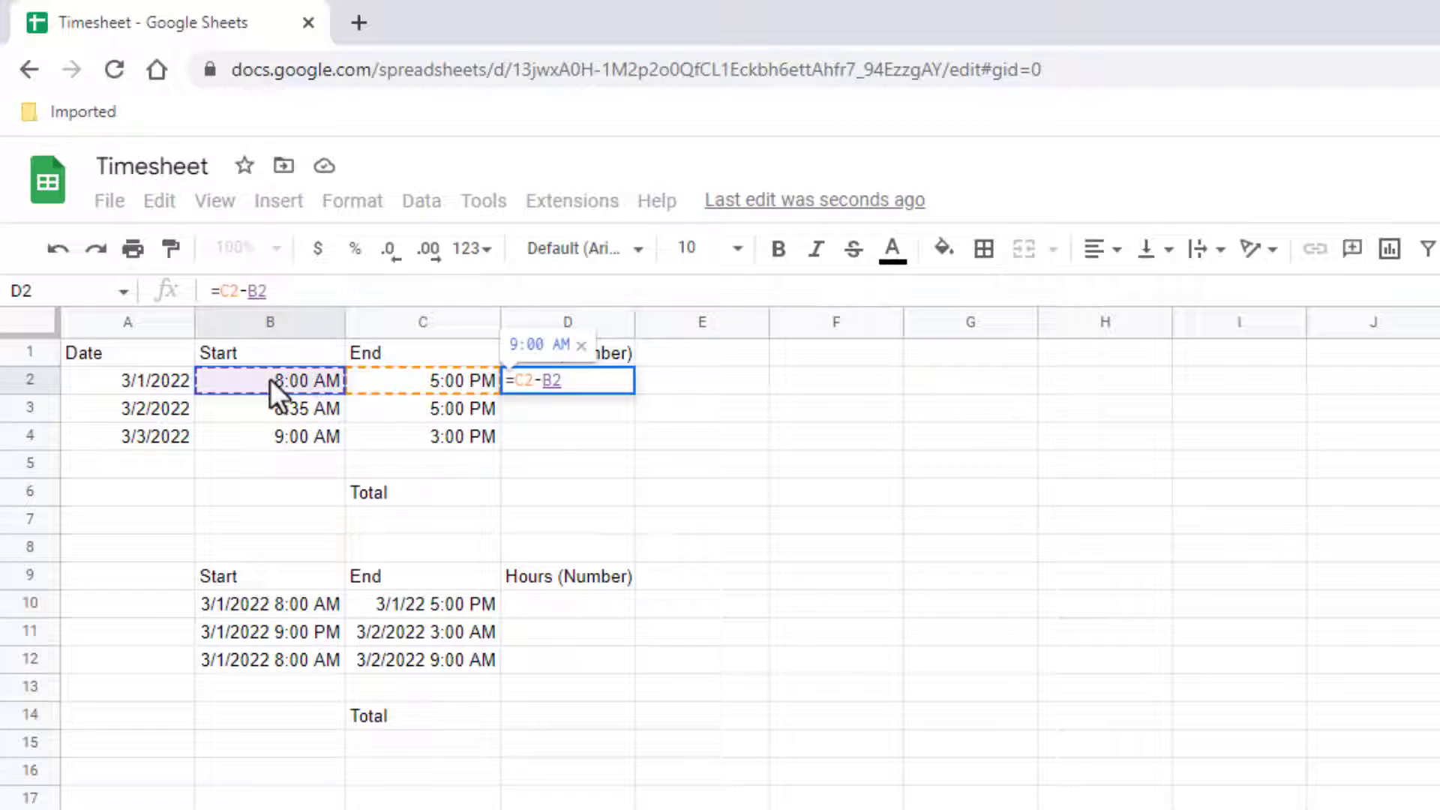
key("Return")
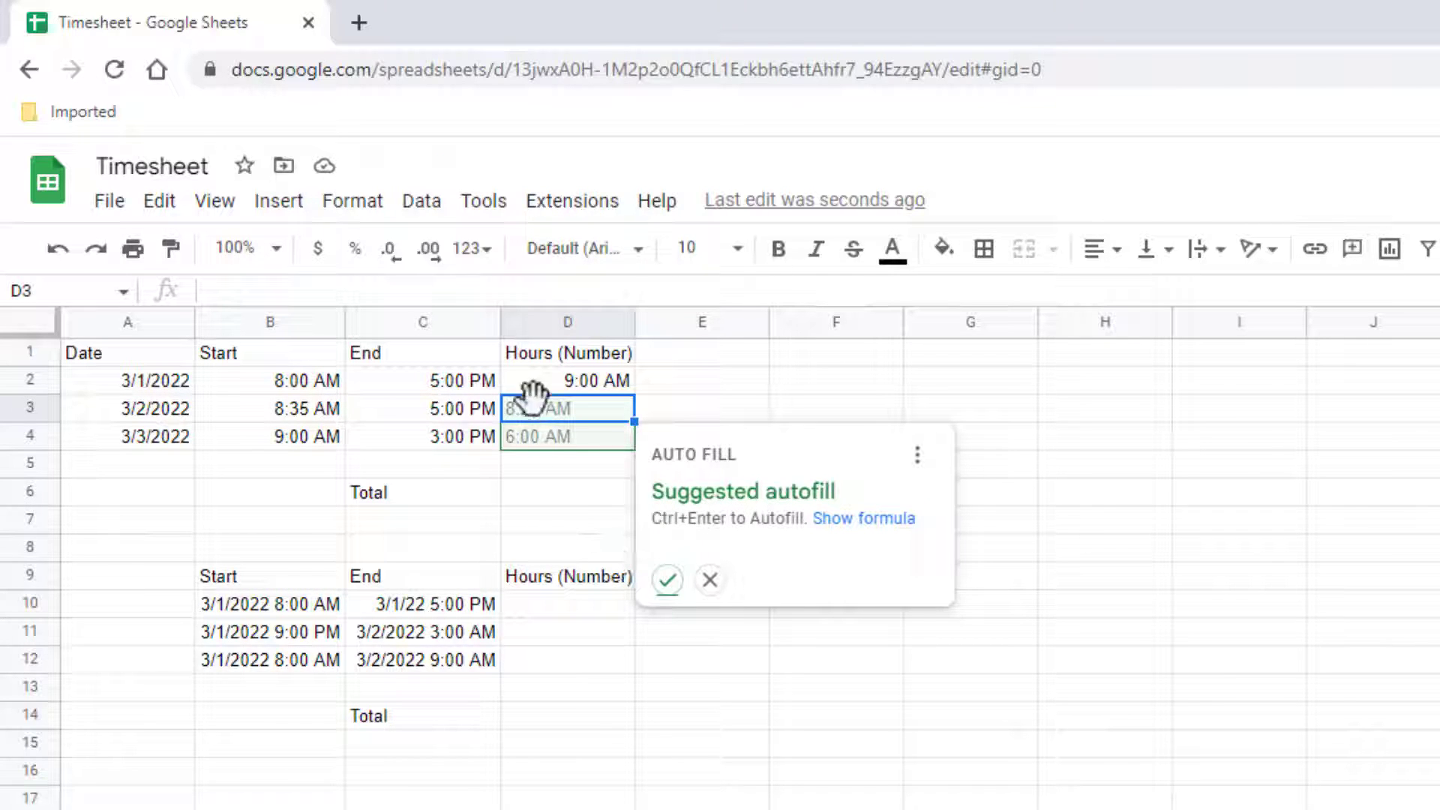
left_click(667, 579)
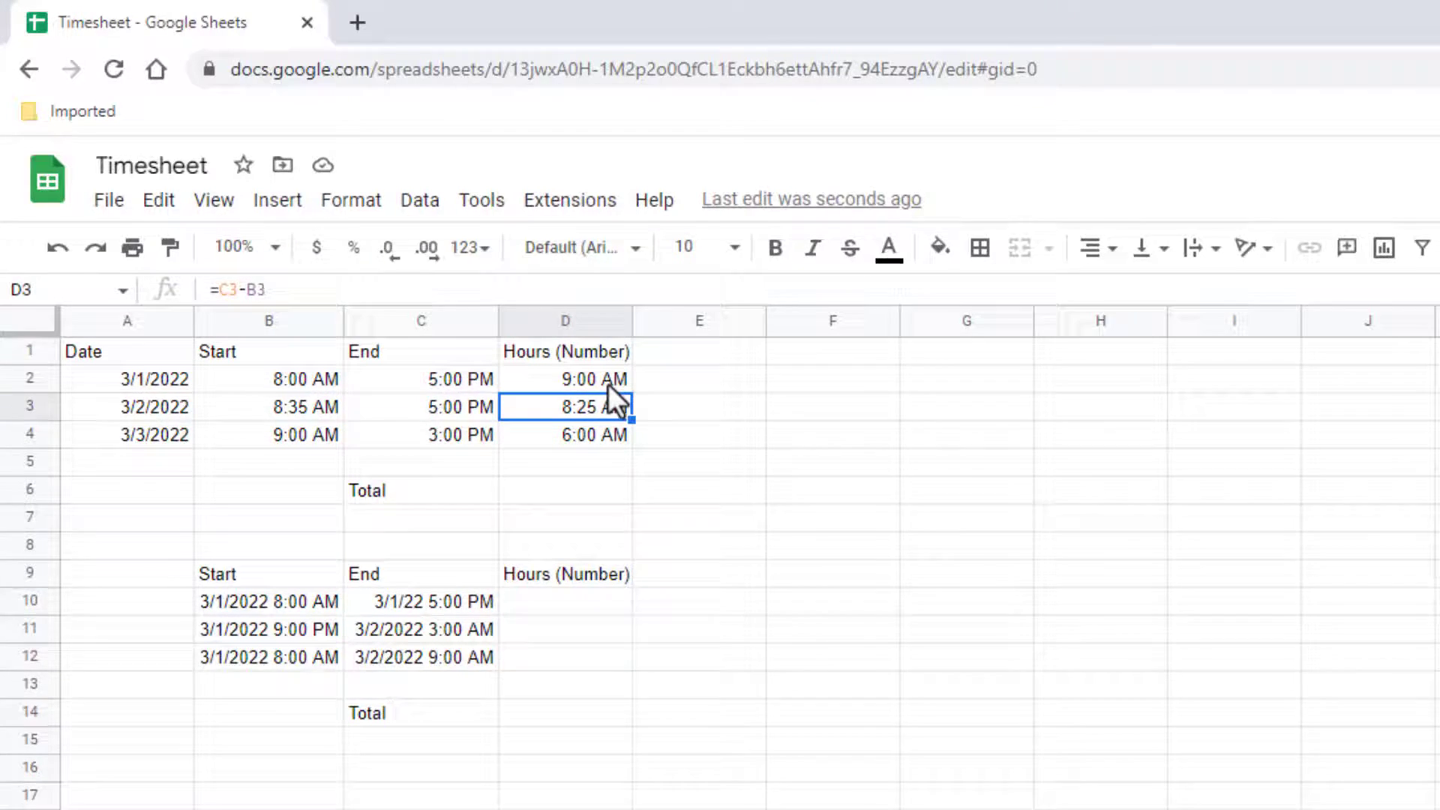
Apply Format > Number > Number to D2 so it reads 0.38, then revert it to time format.
left_click(577, 377)
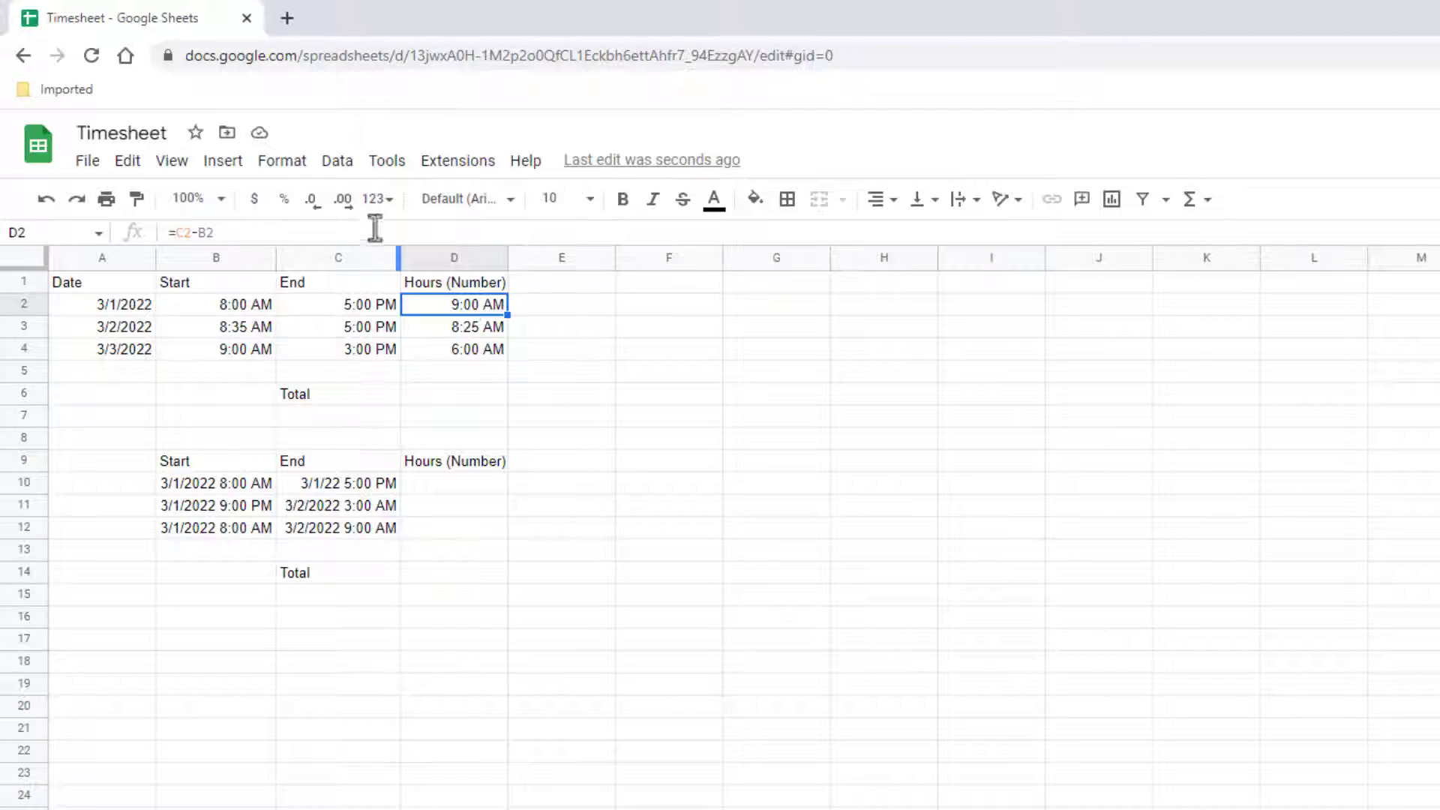
left_click(283, 162)
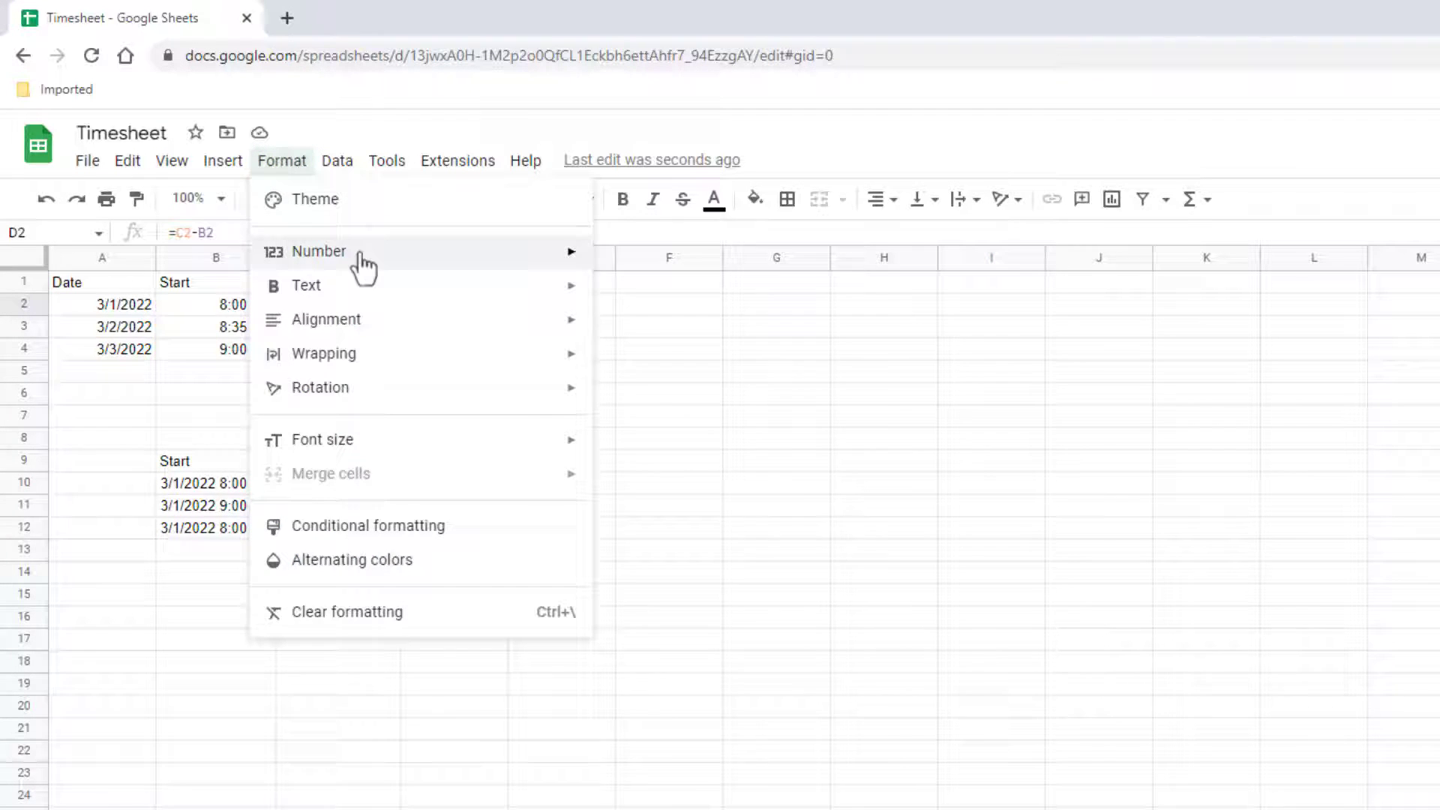
mouse_move(362, 262)
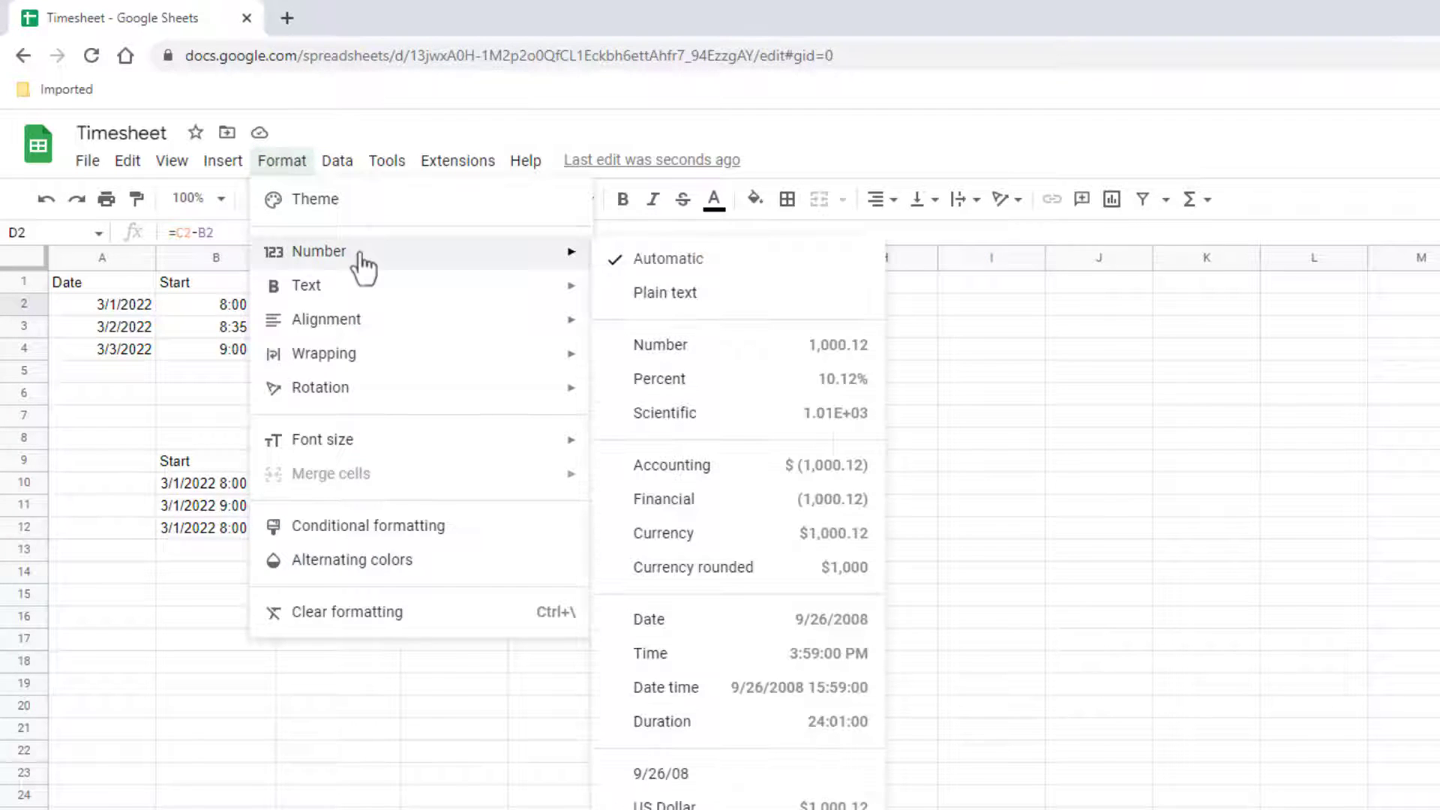
left_click(692, 346)
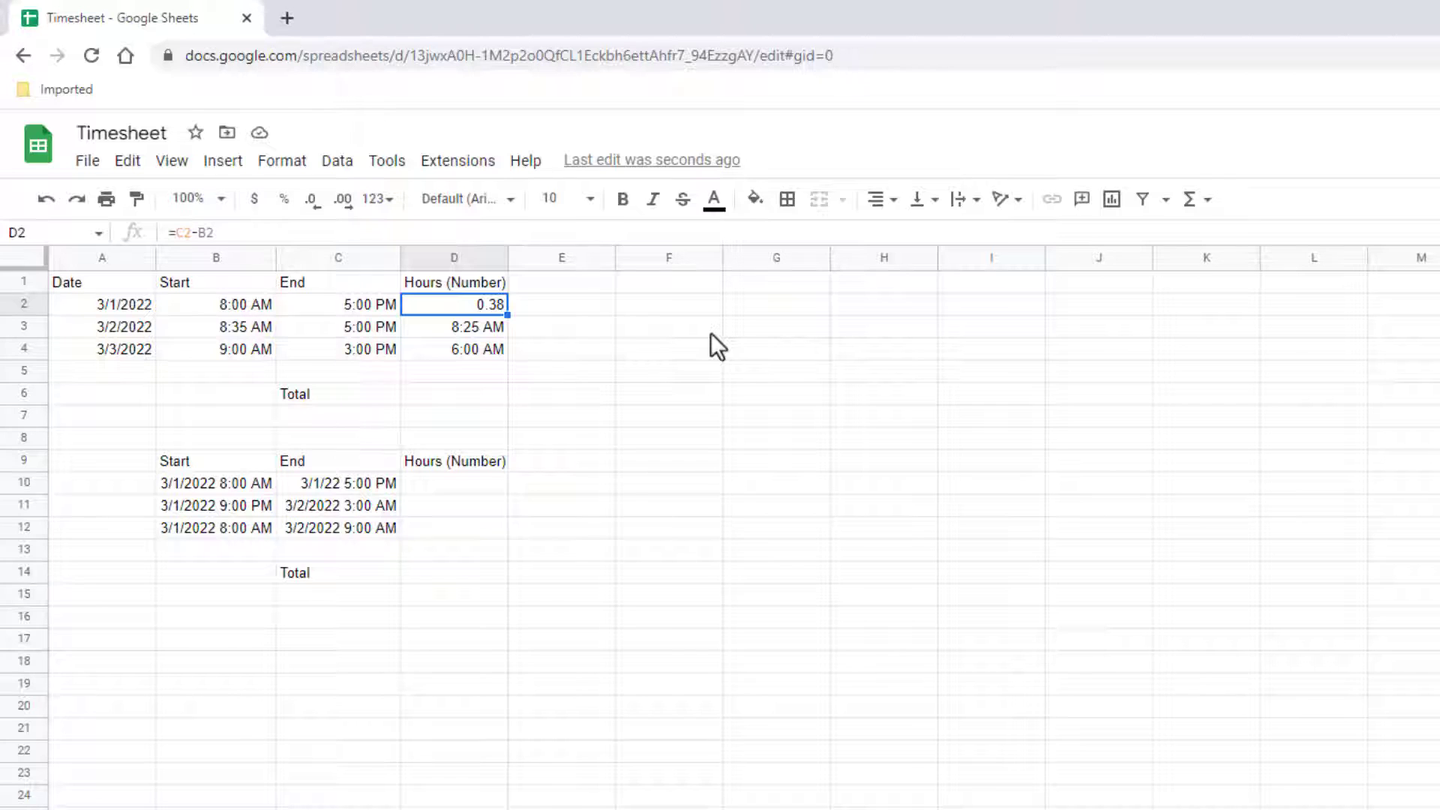
key("ctrl+shift+2")
Enter =9/24 in E2 and adjust its decimals so it displays 0.38.
left_click(590, 308)
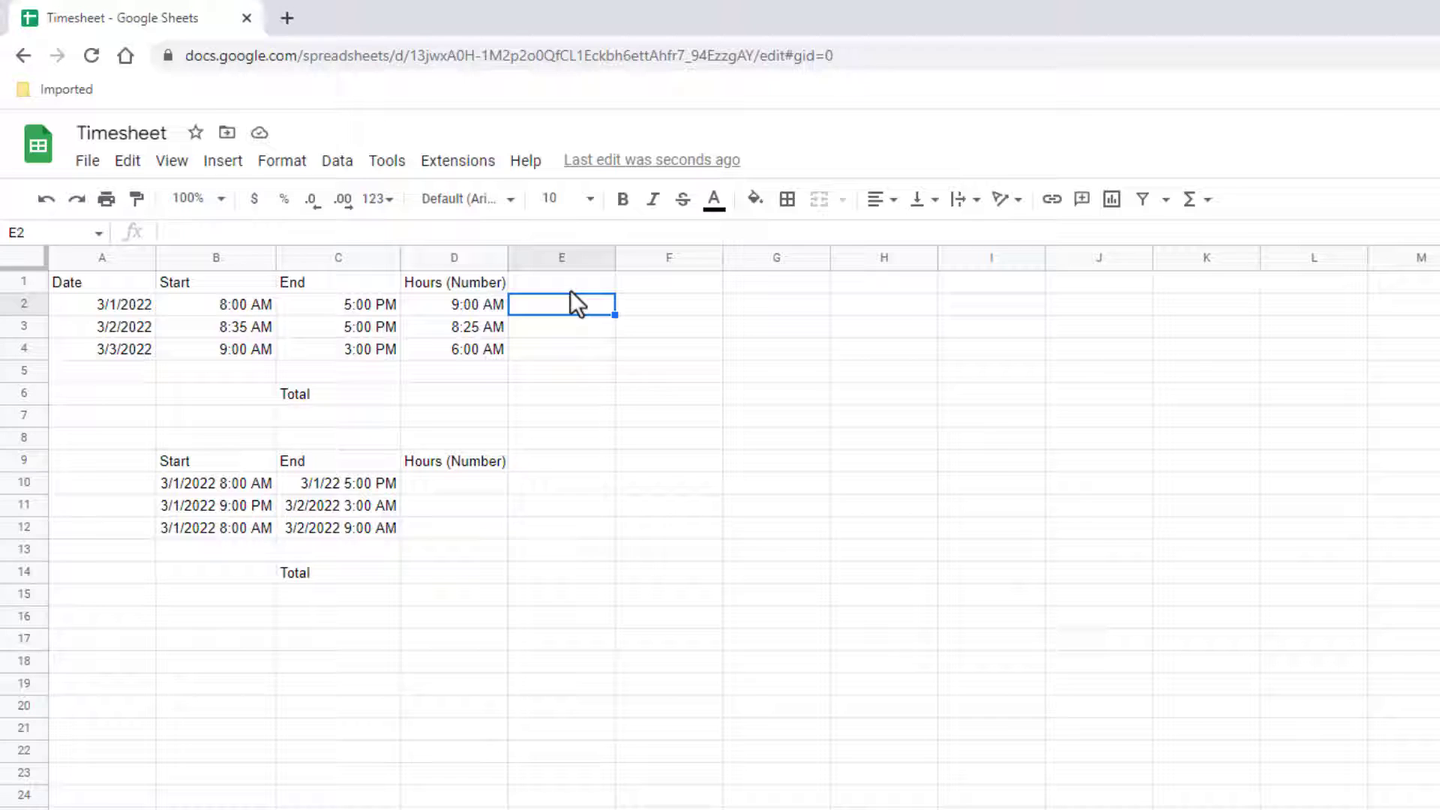
type("=9/24")
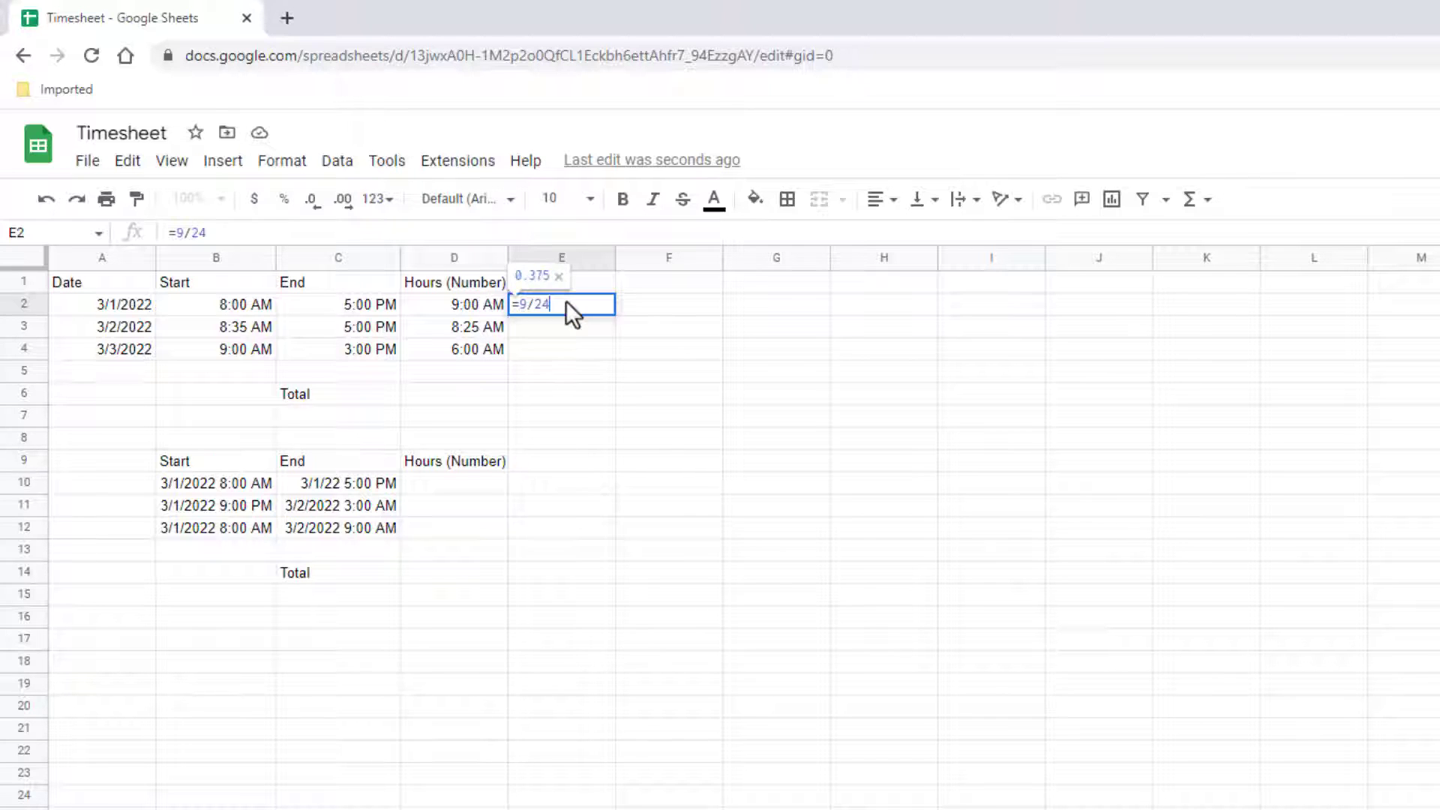
key("Return")
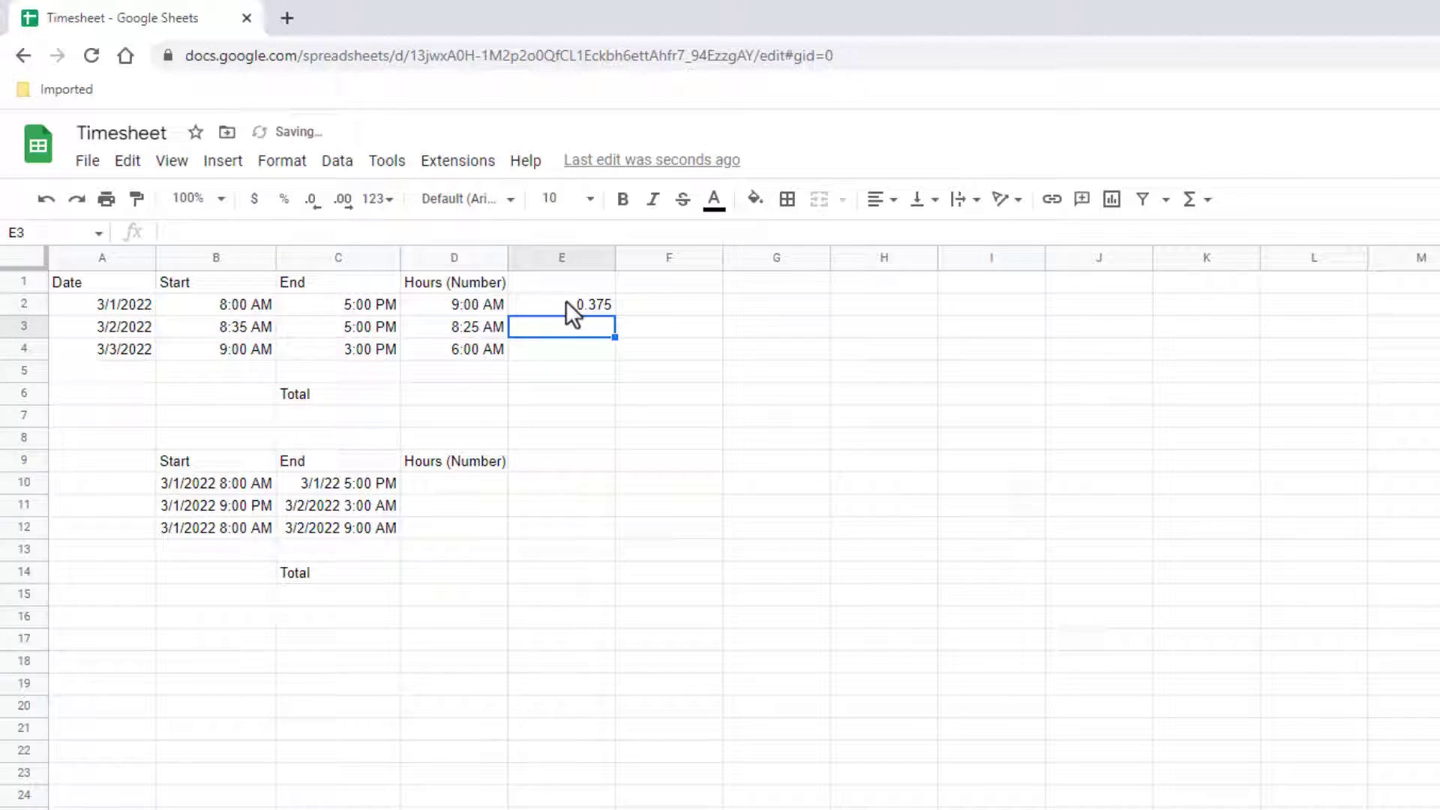
left_click(567, 302)
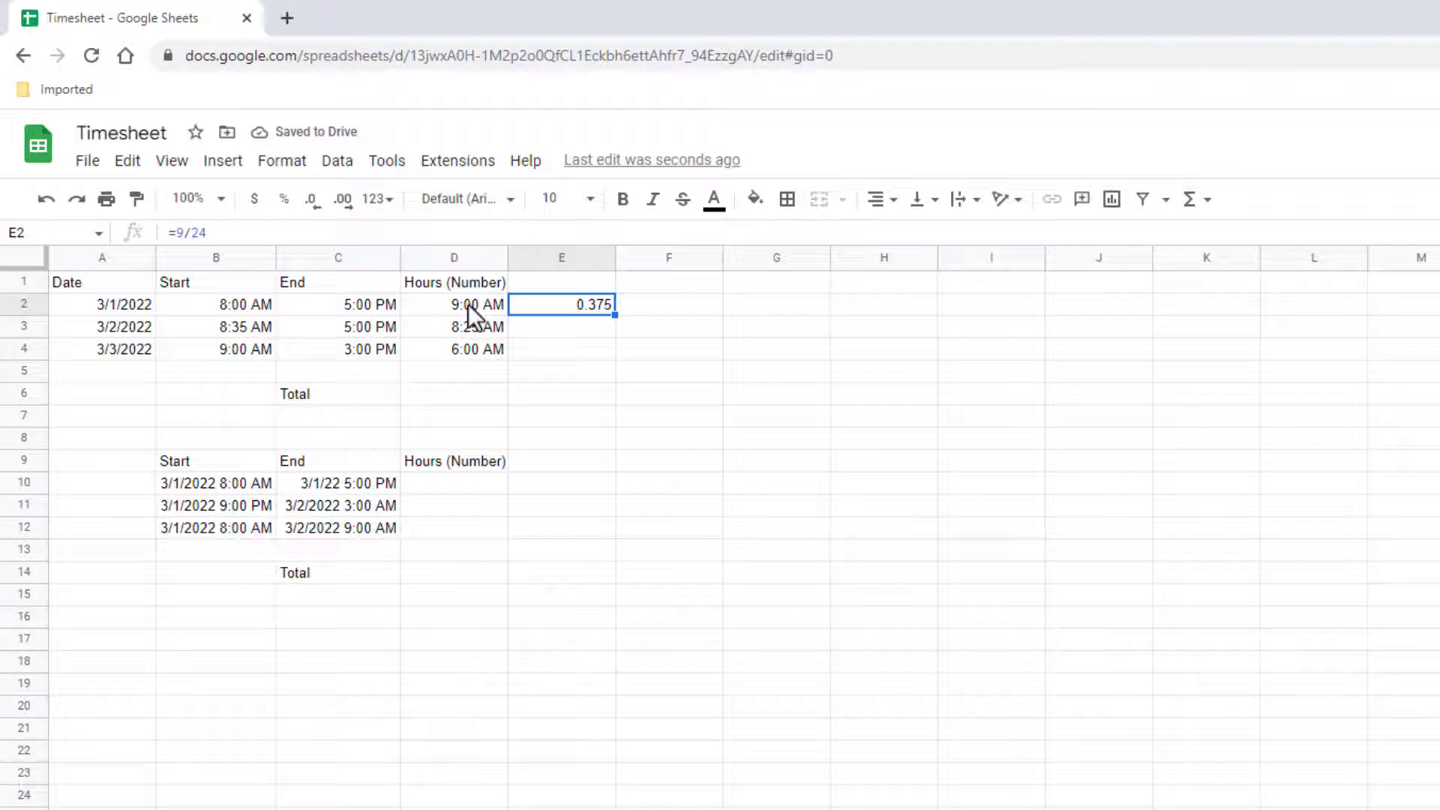
left_click(343, 201)
left_click(311, 201)
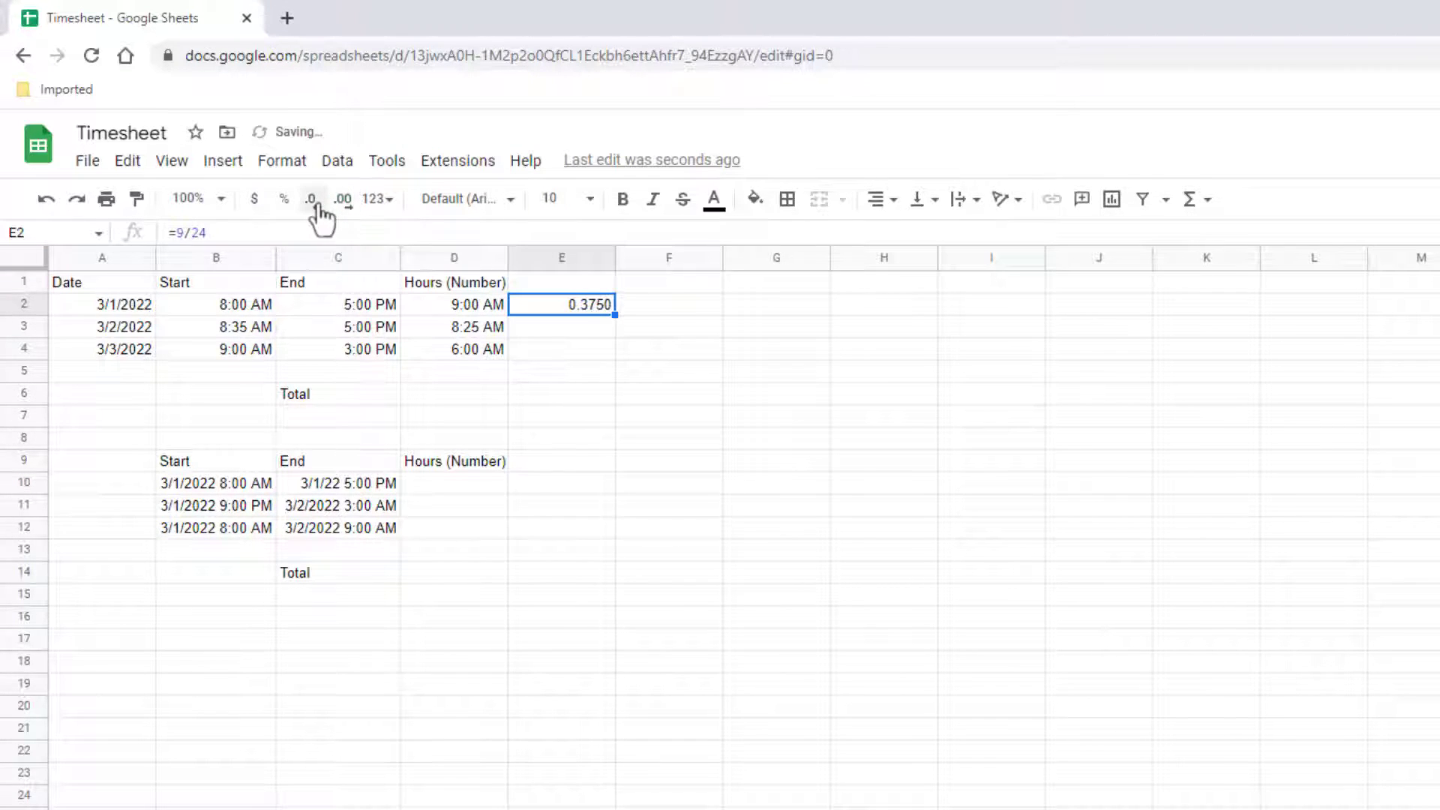
left_click(312, 201)
Return the selection to the hours result in D2.
left_click(450, 303)
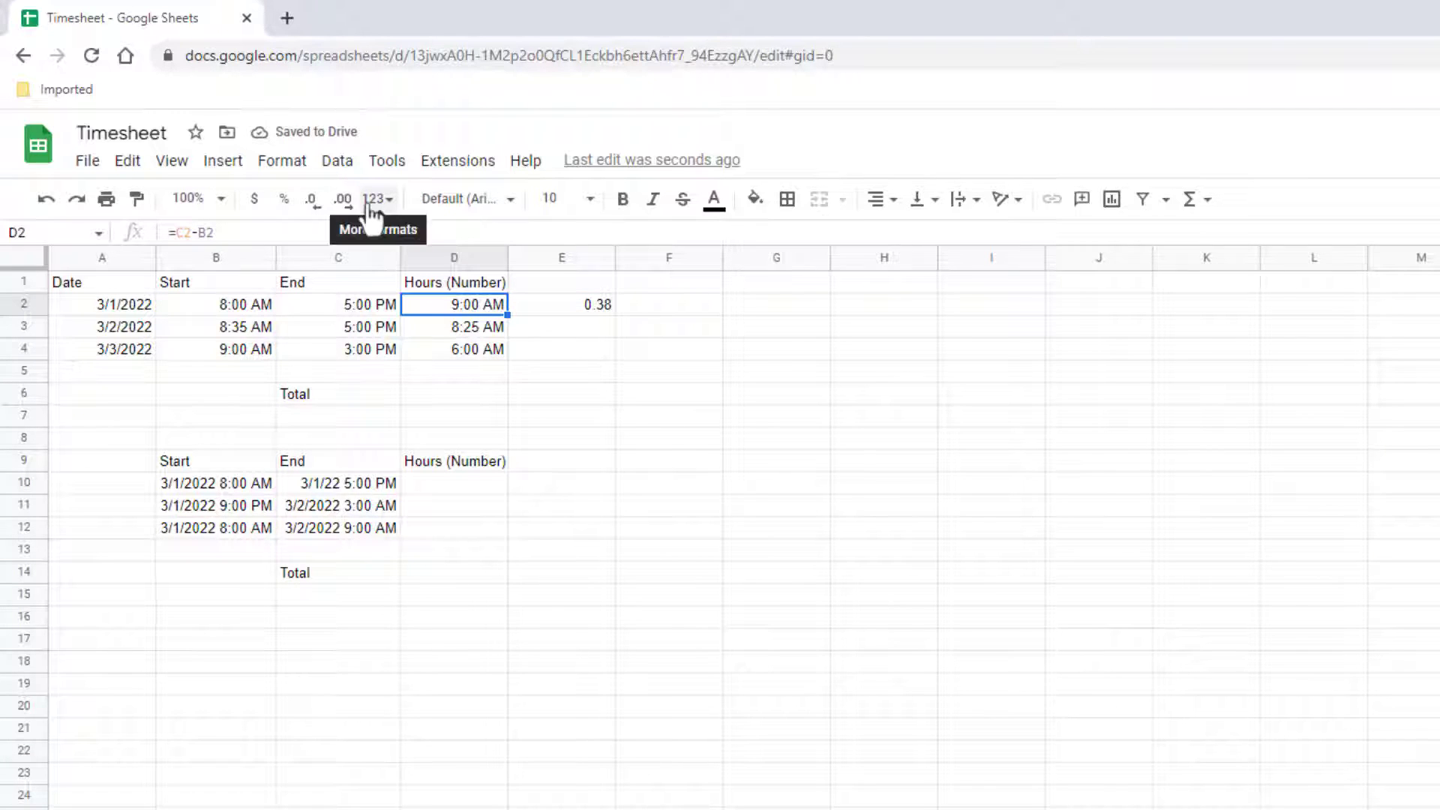
key("Down")
key("Down")
key("Right")
key("Right")
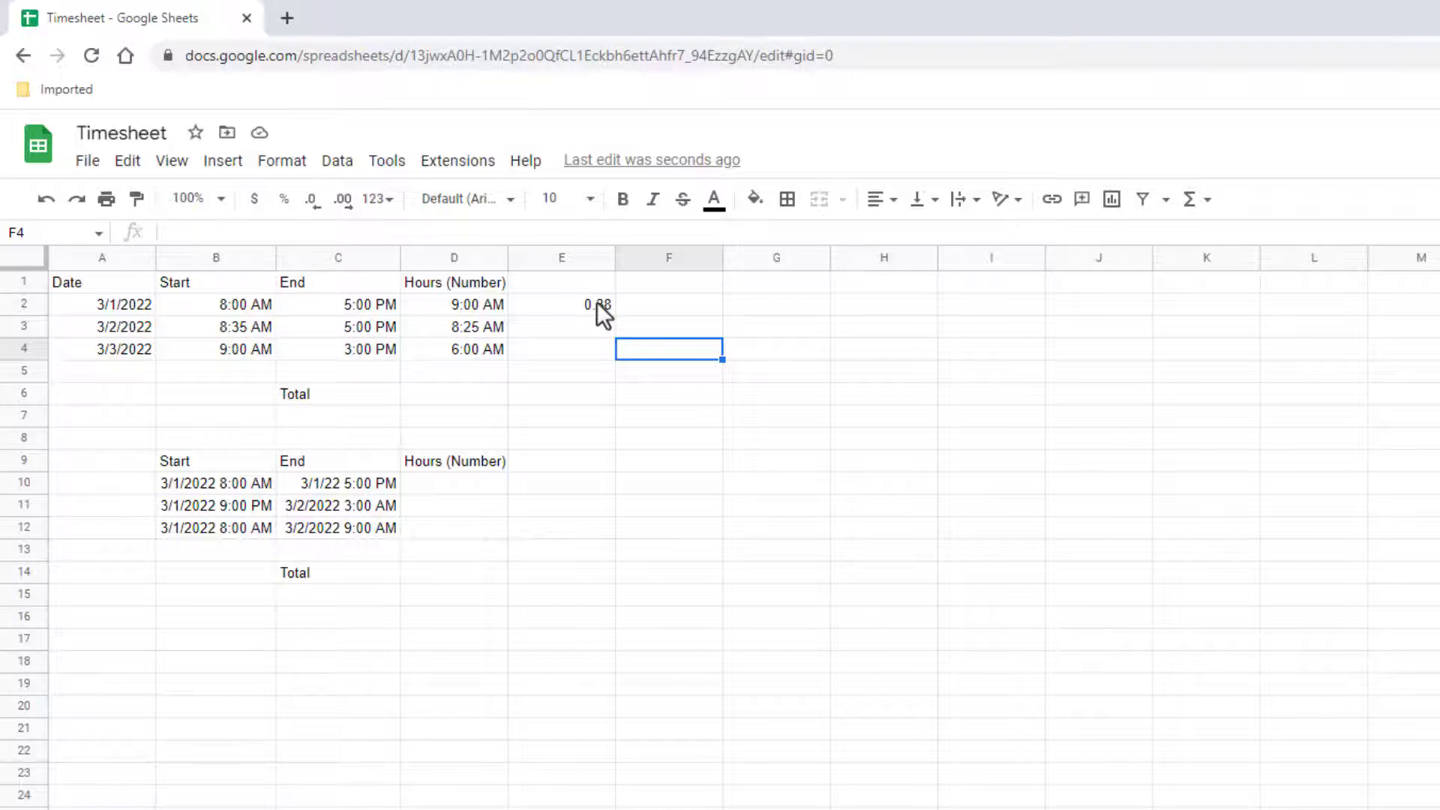
key("Up")
key("Up")
key("Left")
key("Left")
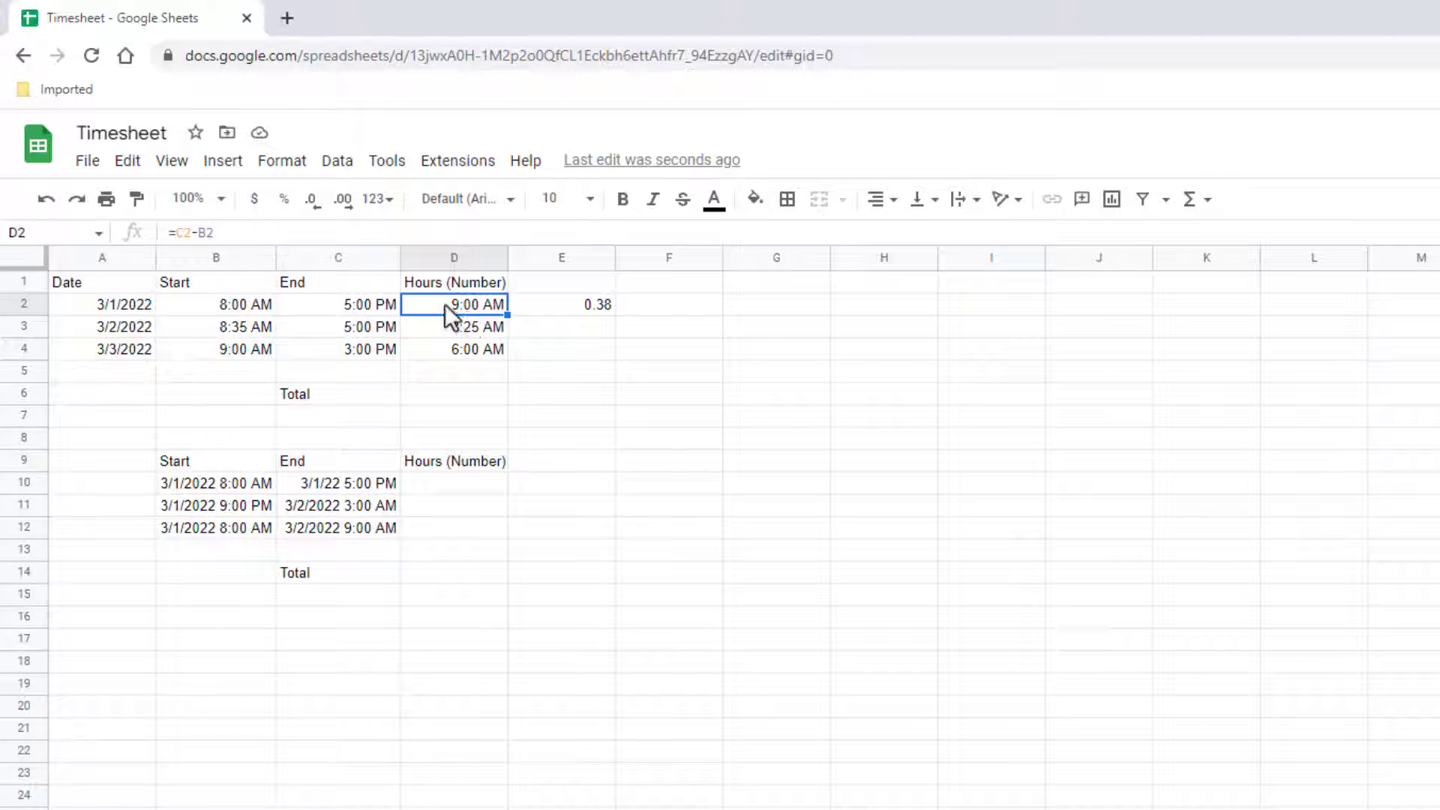
Change D2's formula to =(C2-B2)*24 and fill it down to D4.
left_click(218, 233)
type(")")
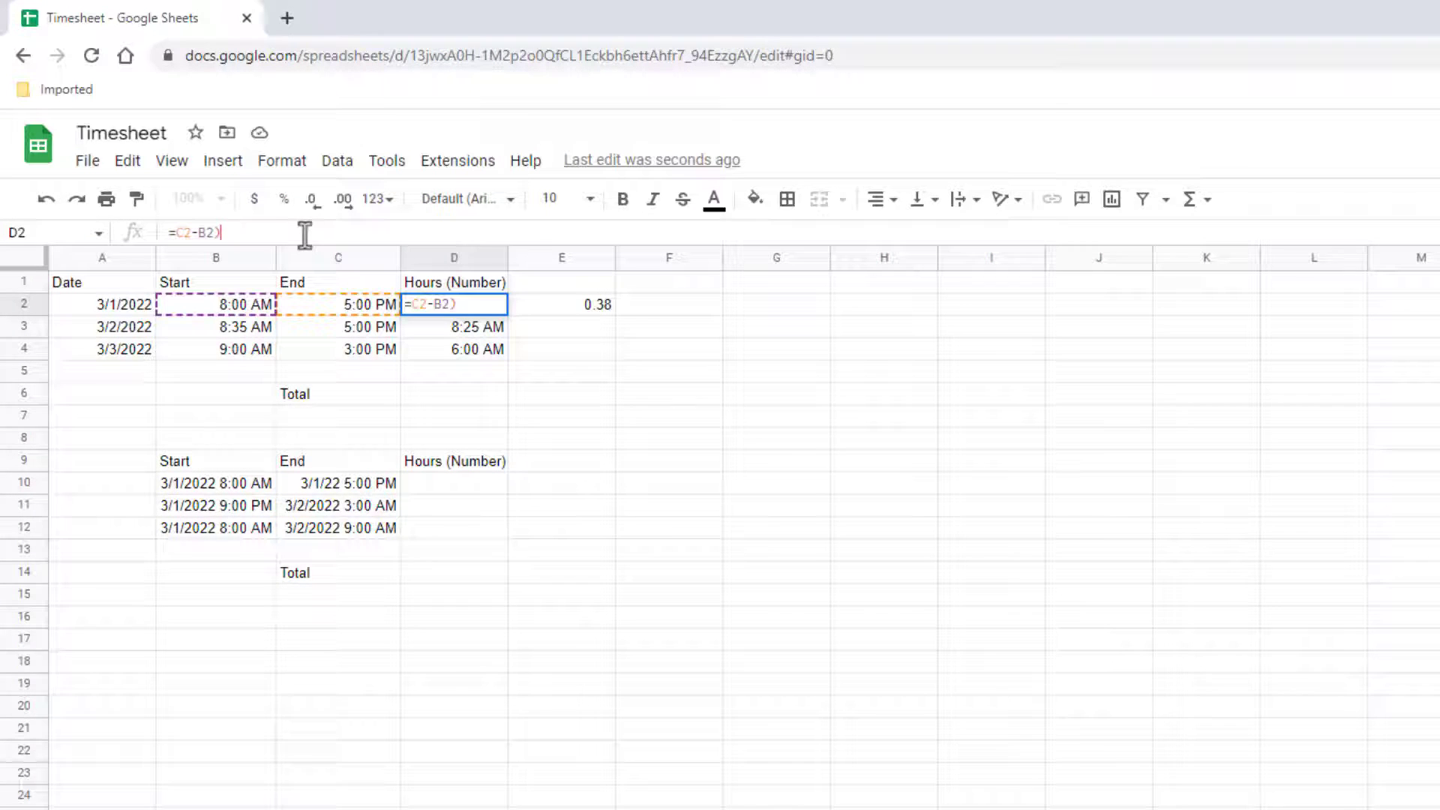
left_click(175, 233)
type("(")
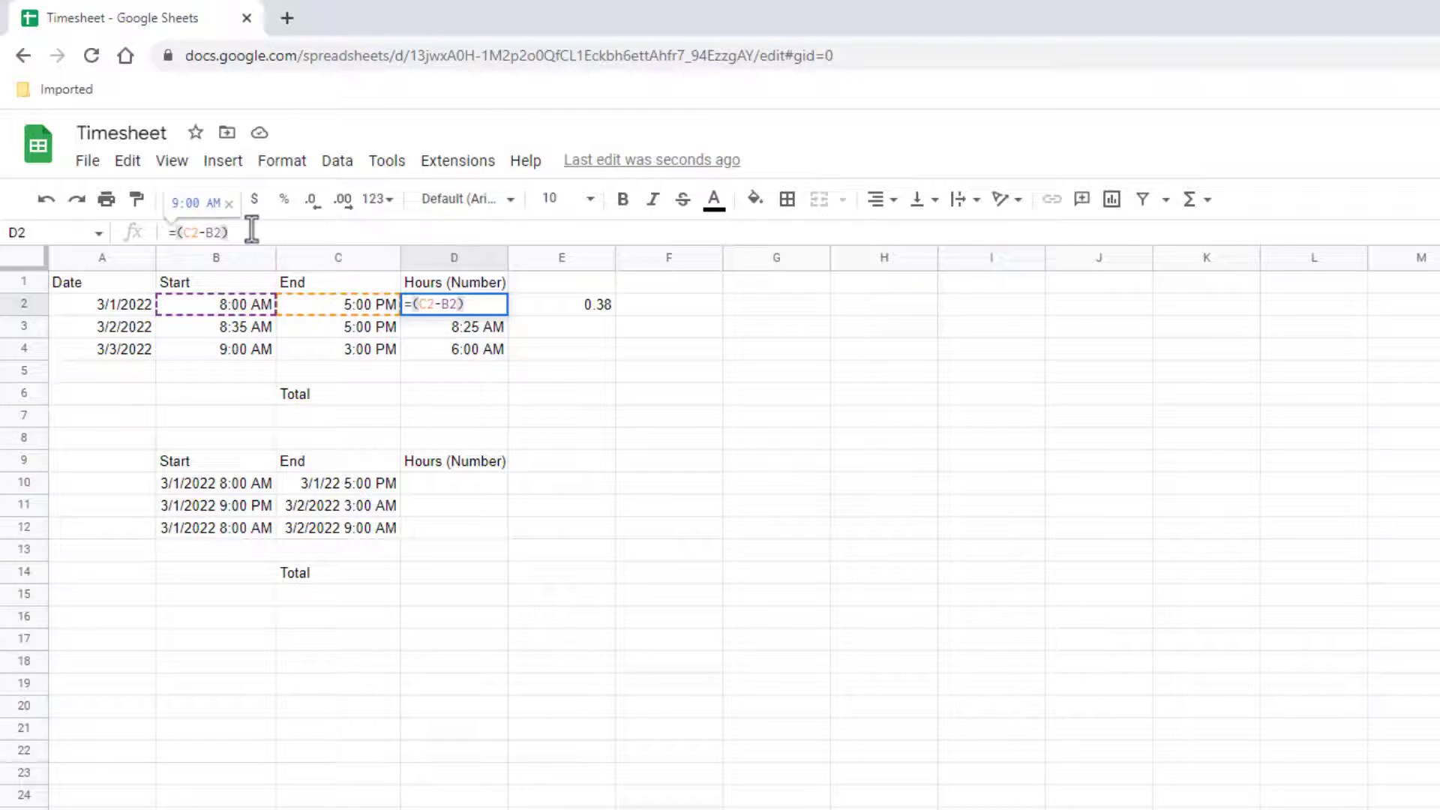
left_click(251, 230)
type("*24")
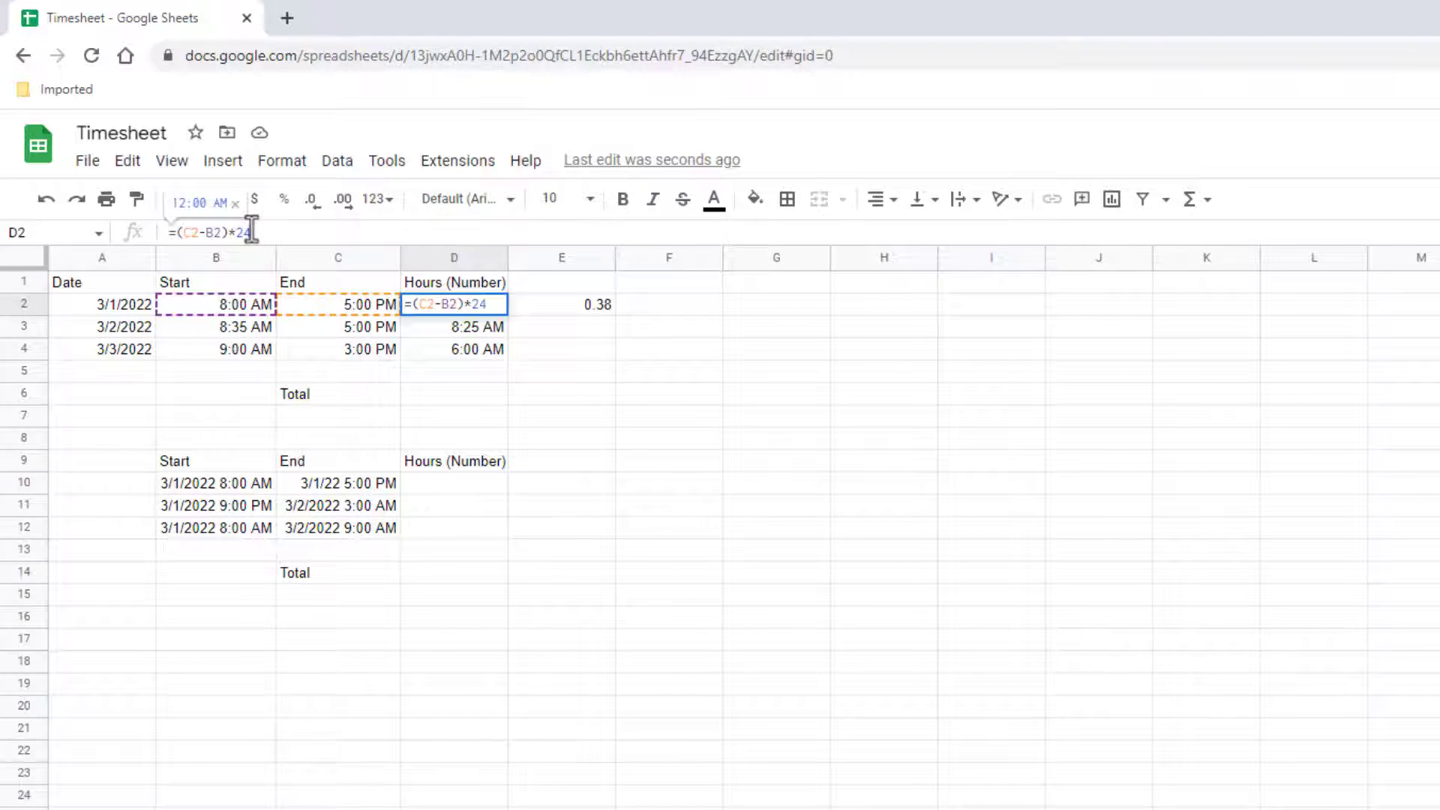
key("Return")
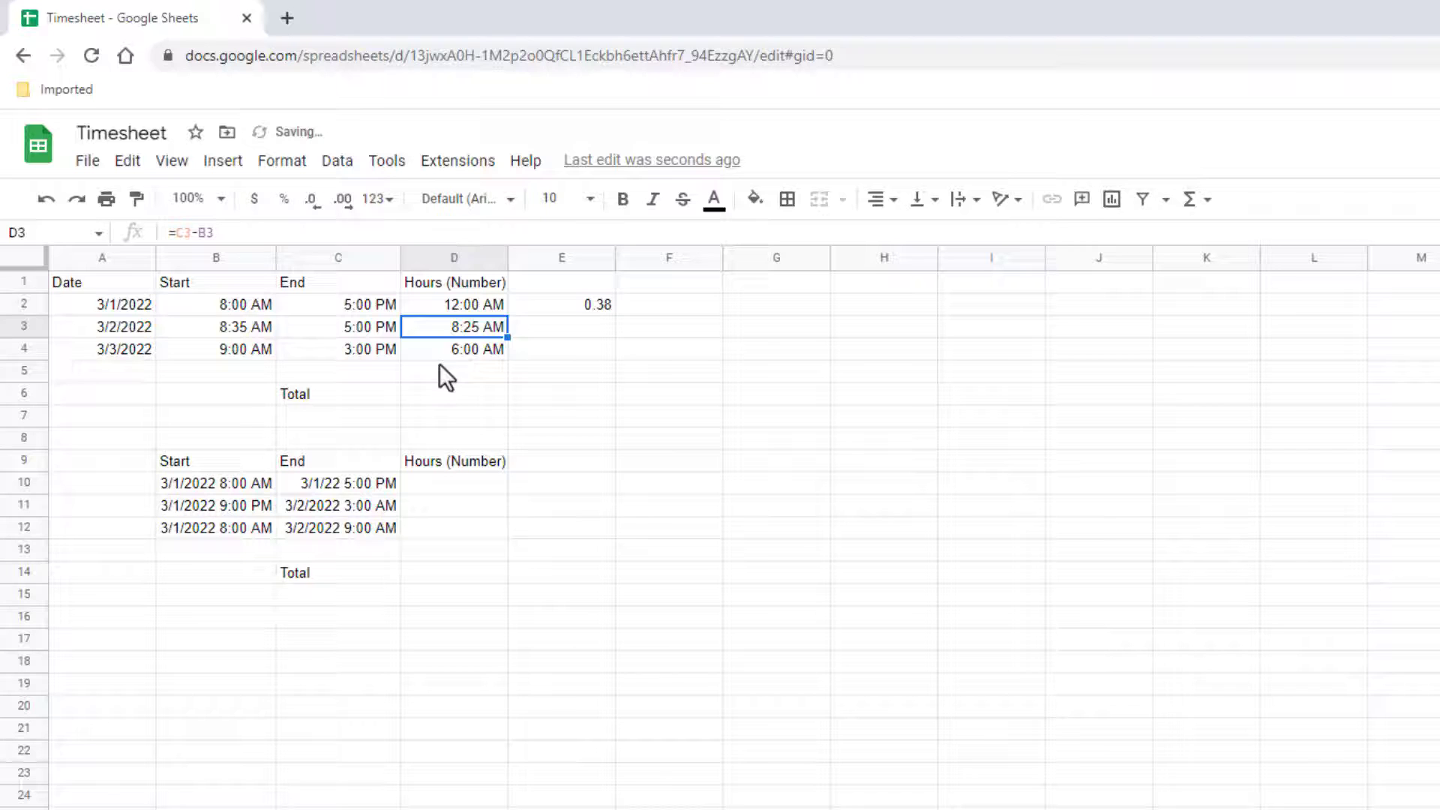
left_click(491, 309)
left_click_drag(516, 317, 505, 357)
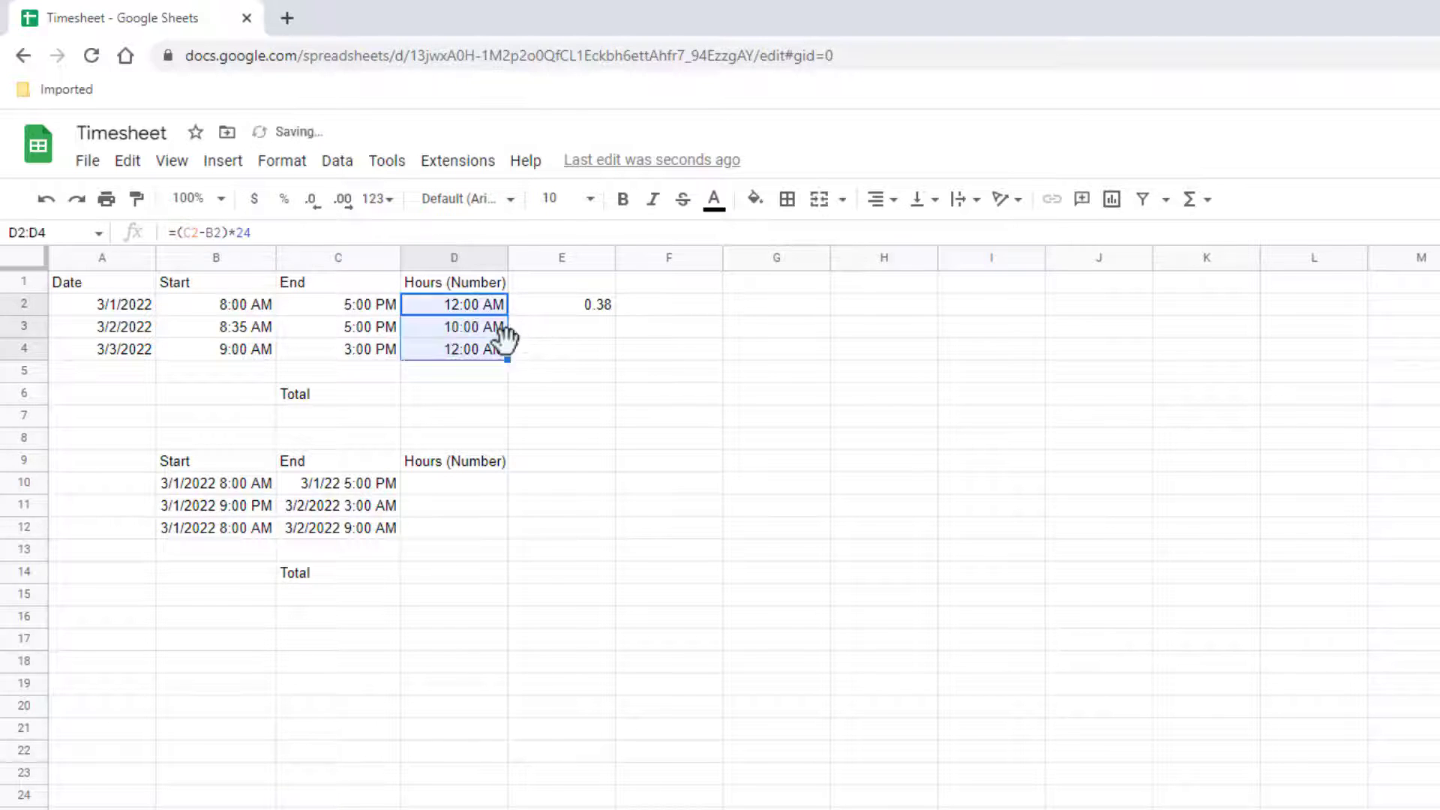
Format D2:D4 as two-decimal numbers (9.00, 8.42, 6.00) and check each formula.
left_click(288, 162)
mouse_move(304, 259)
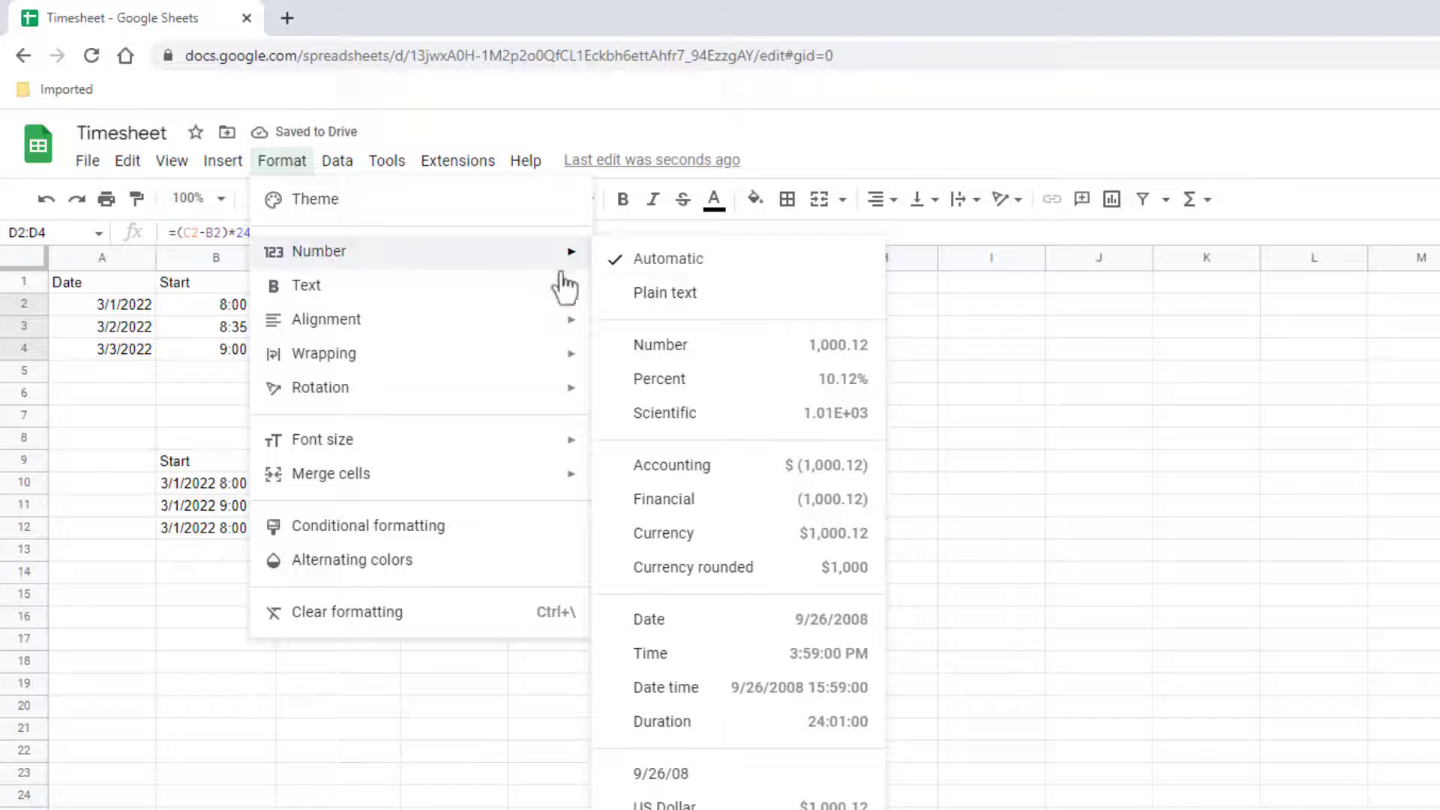
left_click(659, 347)
left_click(728, 417)
left_click(453, 299)
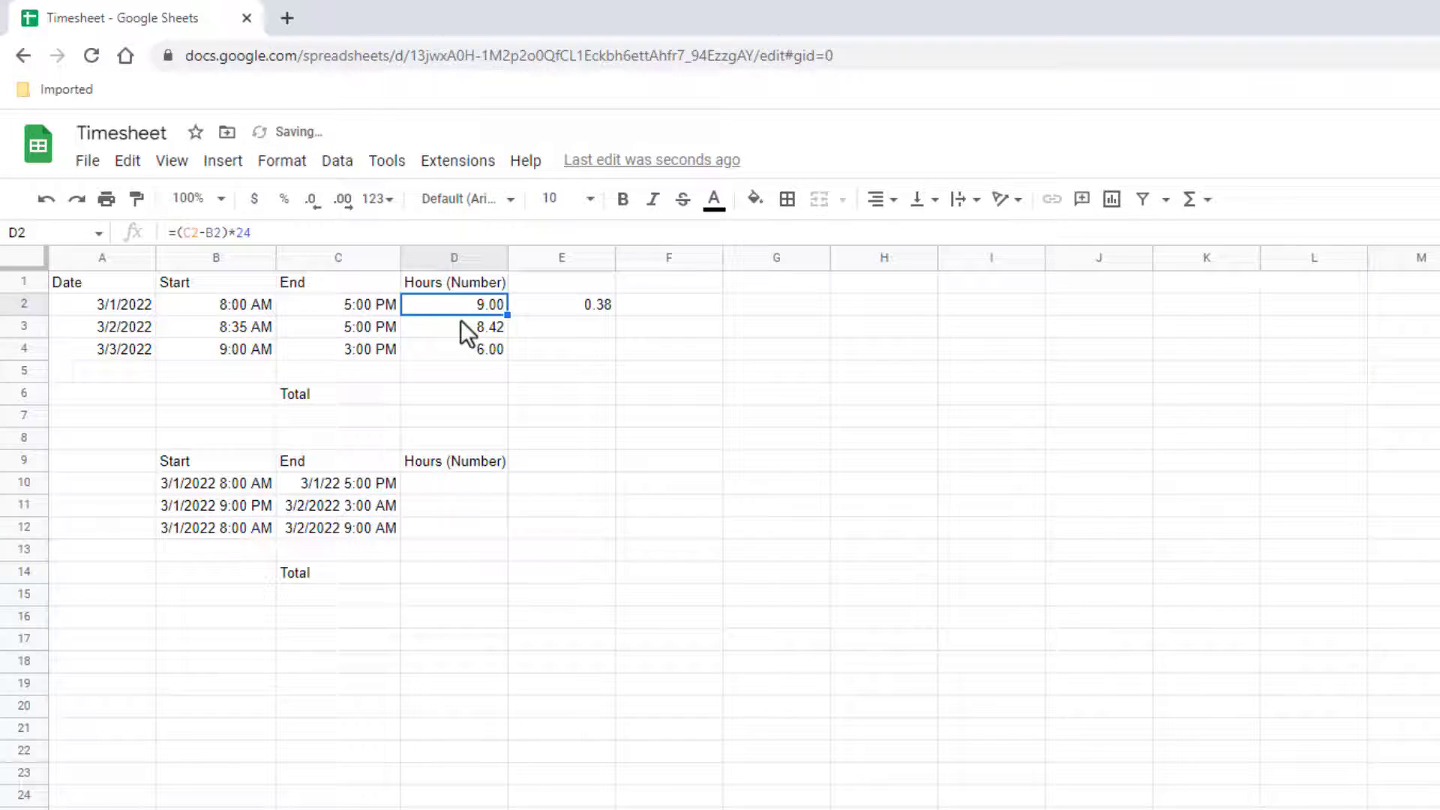
left_click(457, 327)
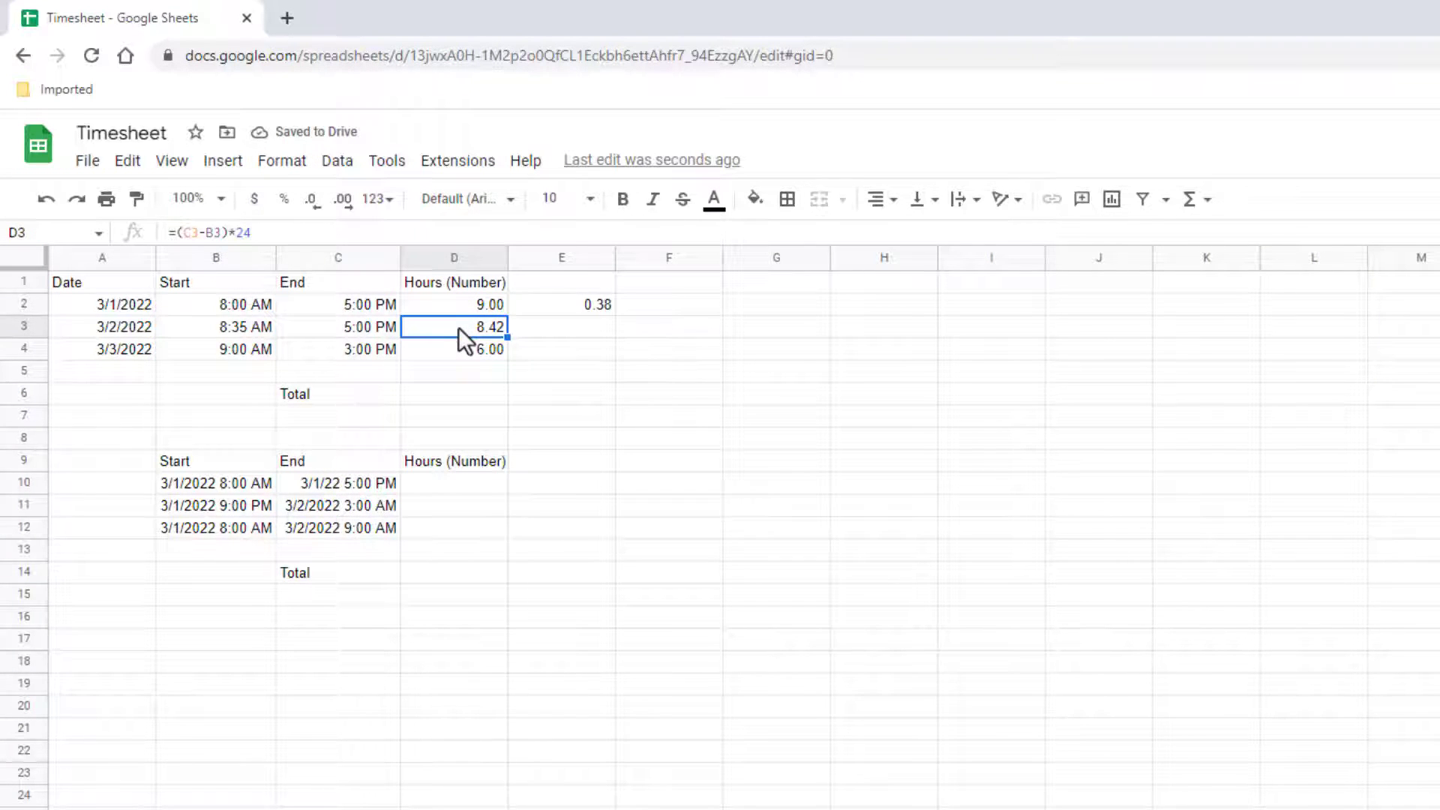
left_click(456, 351)
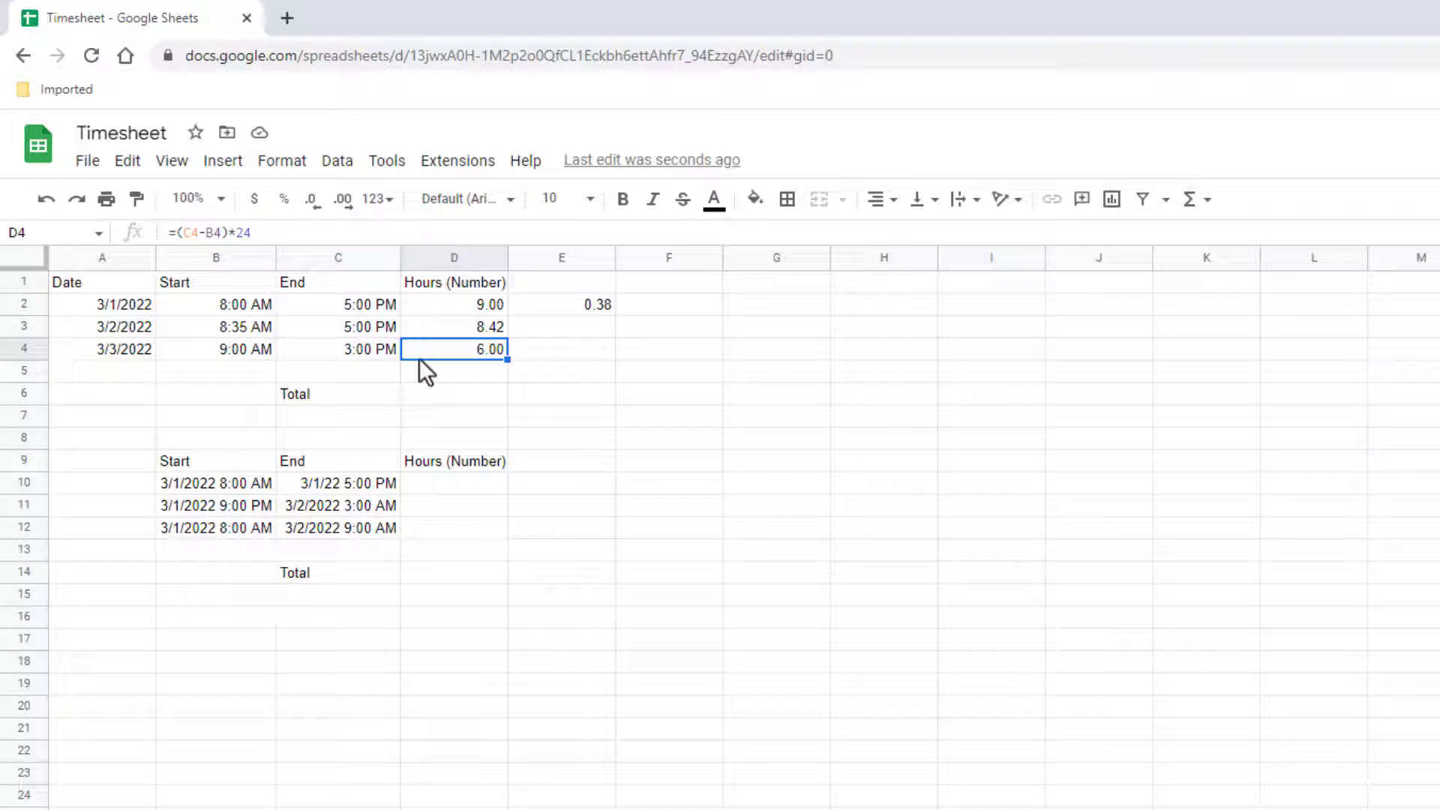
Enter =SUM(D2:D4) in D6 to total 23.42 hours.
left_click(457, 397)
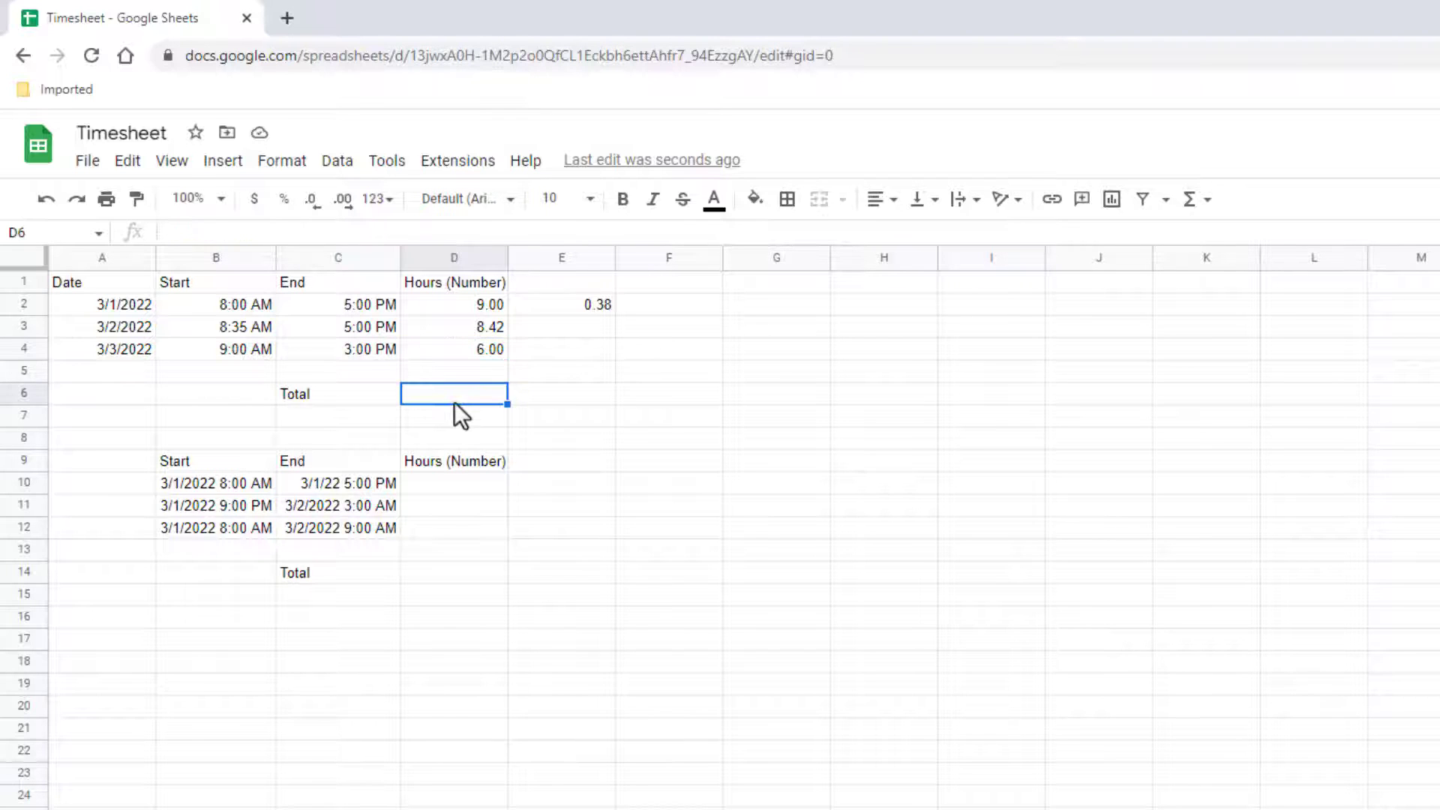
type("=sum")
key("Tab")
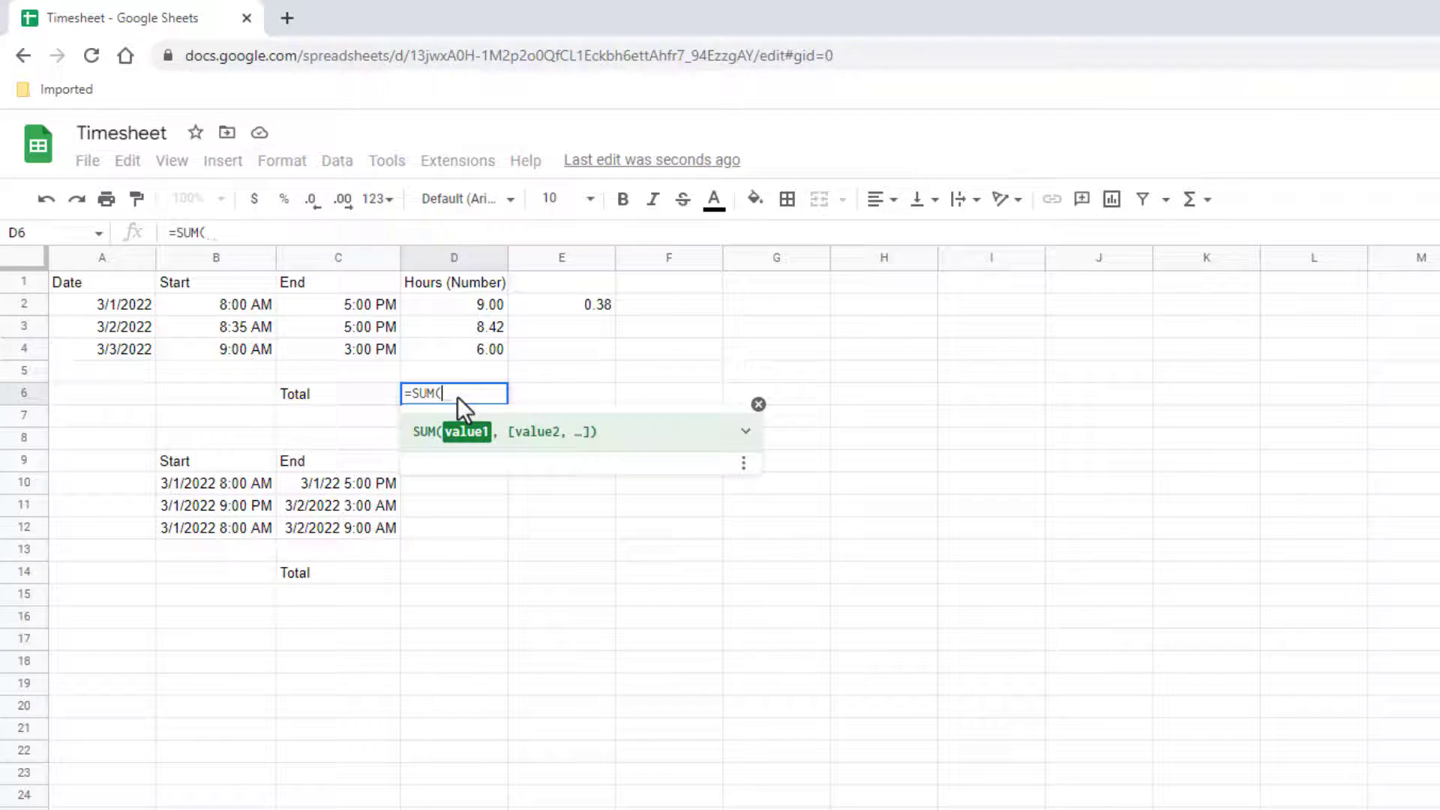
left_click_drag(464, 298, 461, 343)
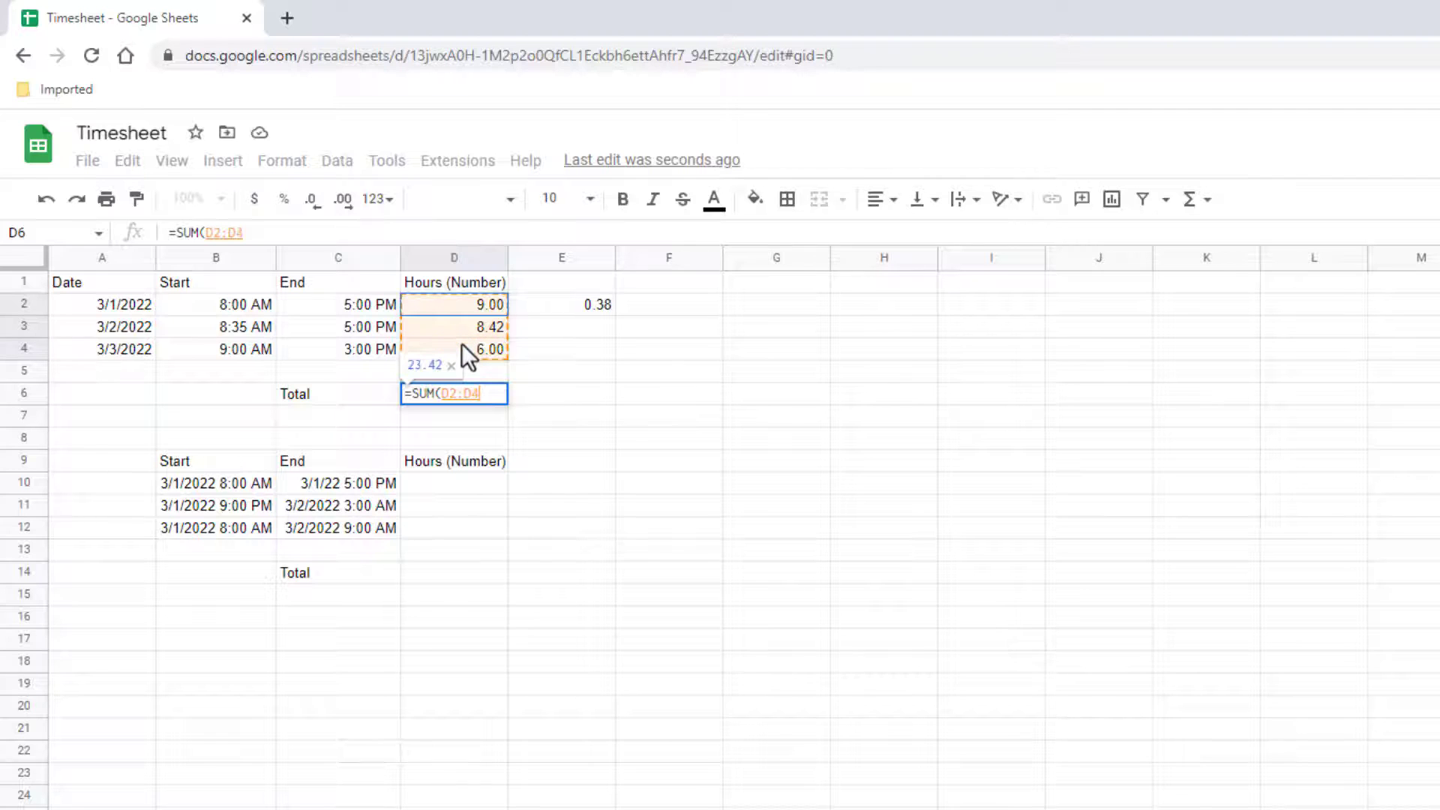
key("Return")
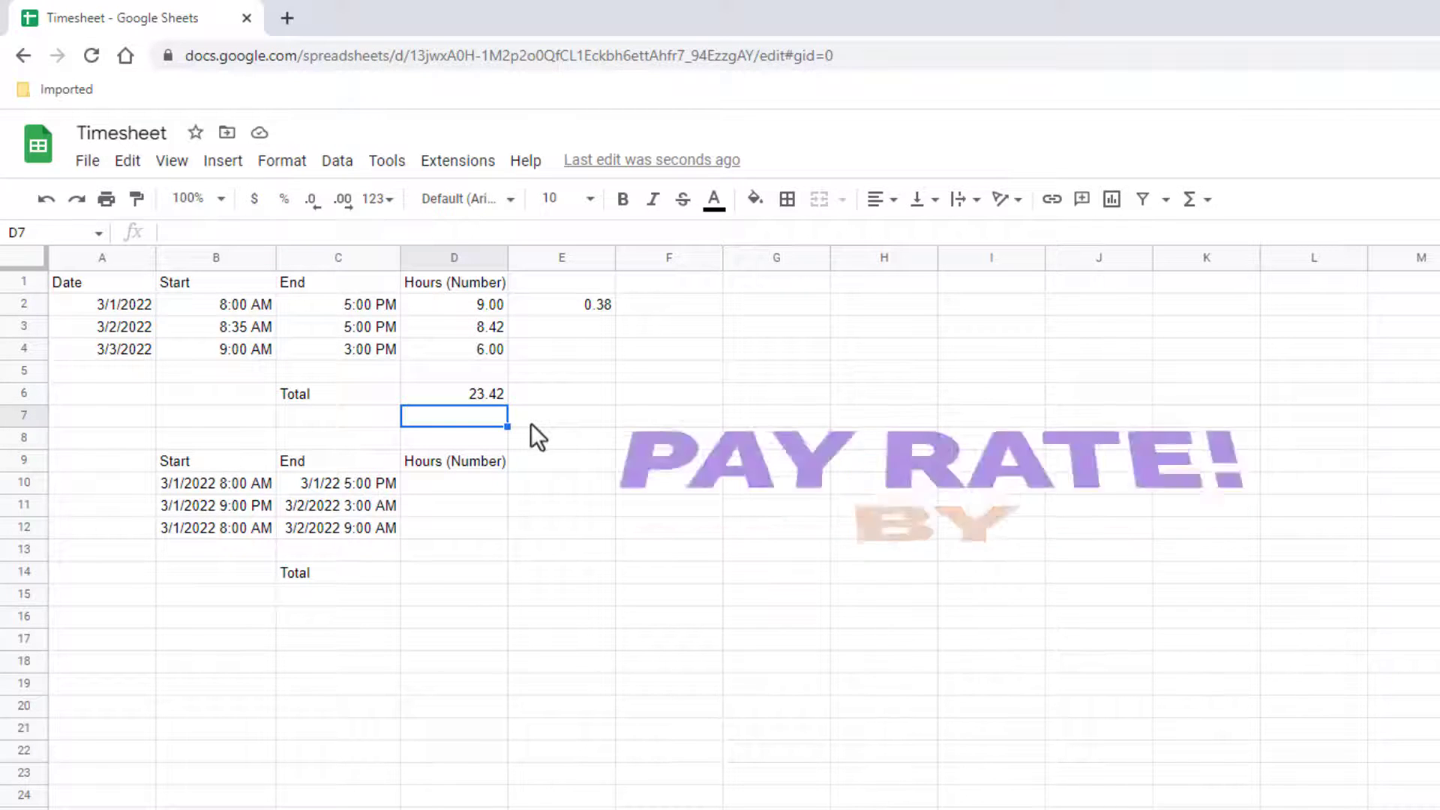
Enter =(C10-B10)*24 in D10 for the second table's hours.
left_click(462, 480)
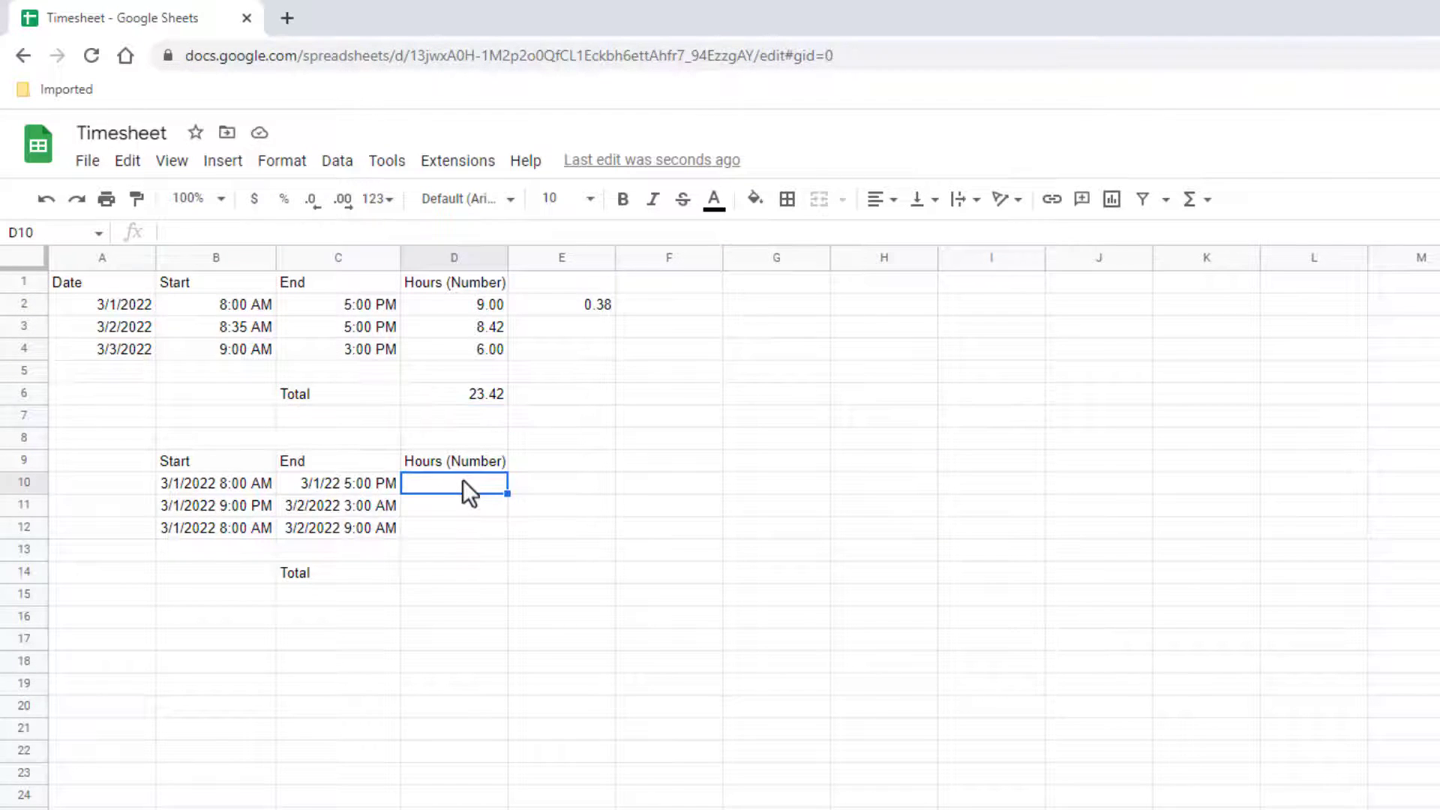
type("=")
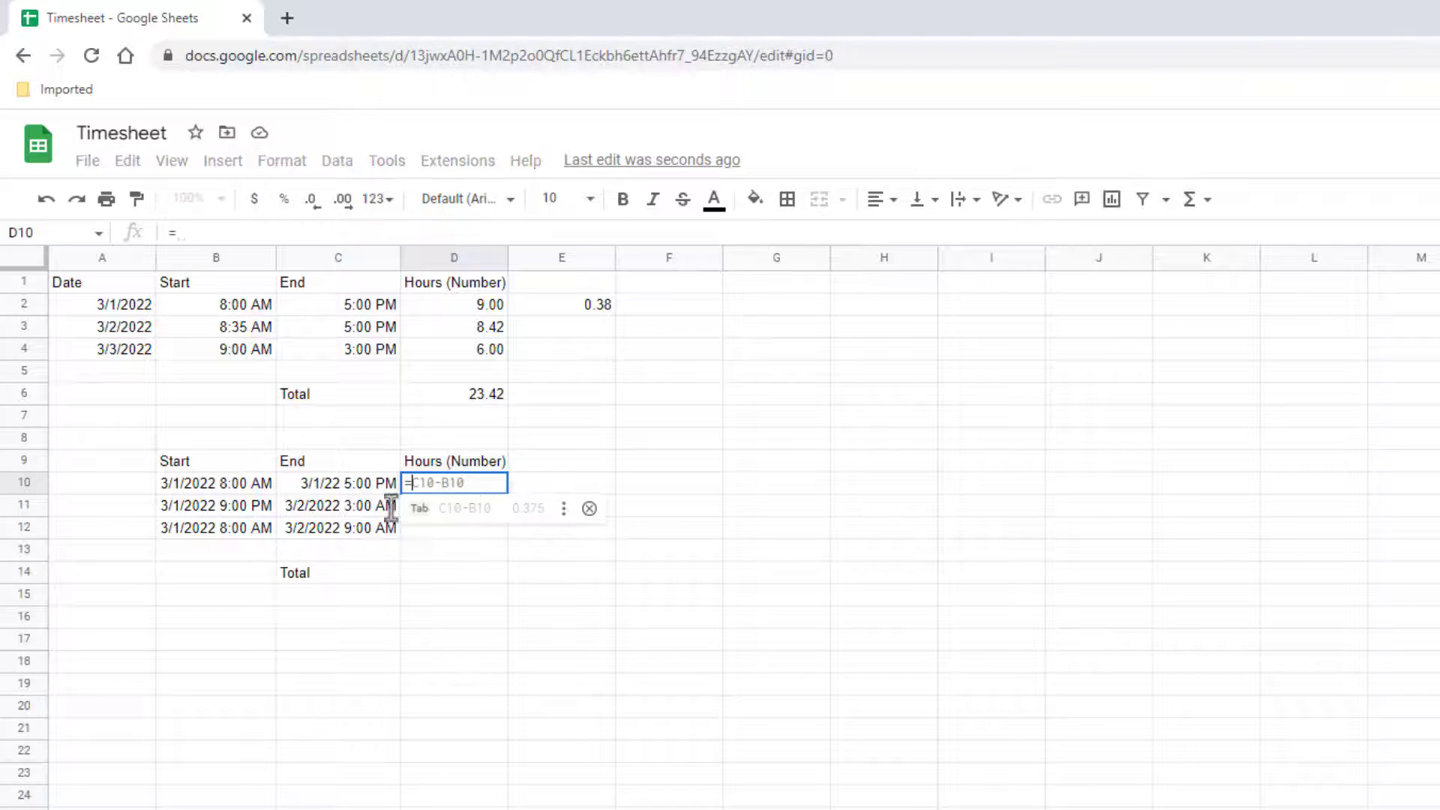
left_click(346, 480)
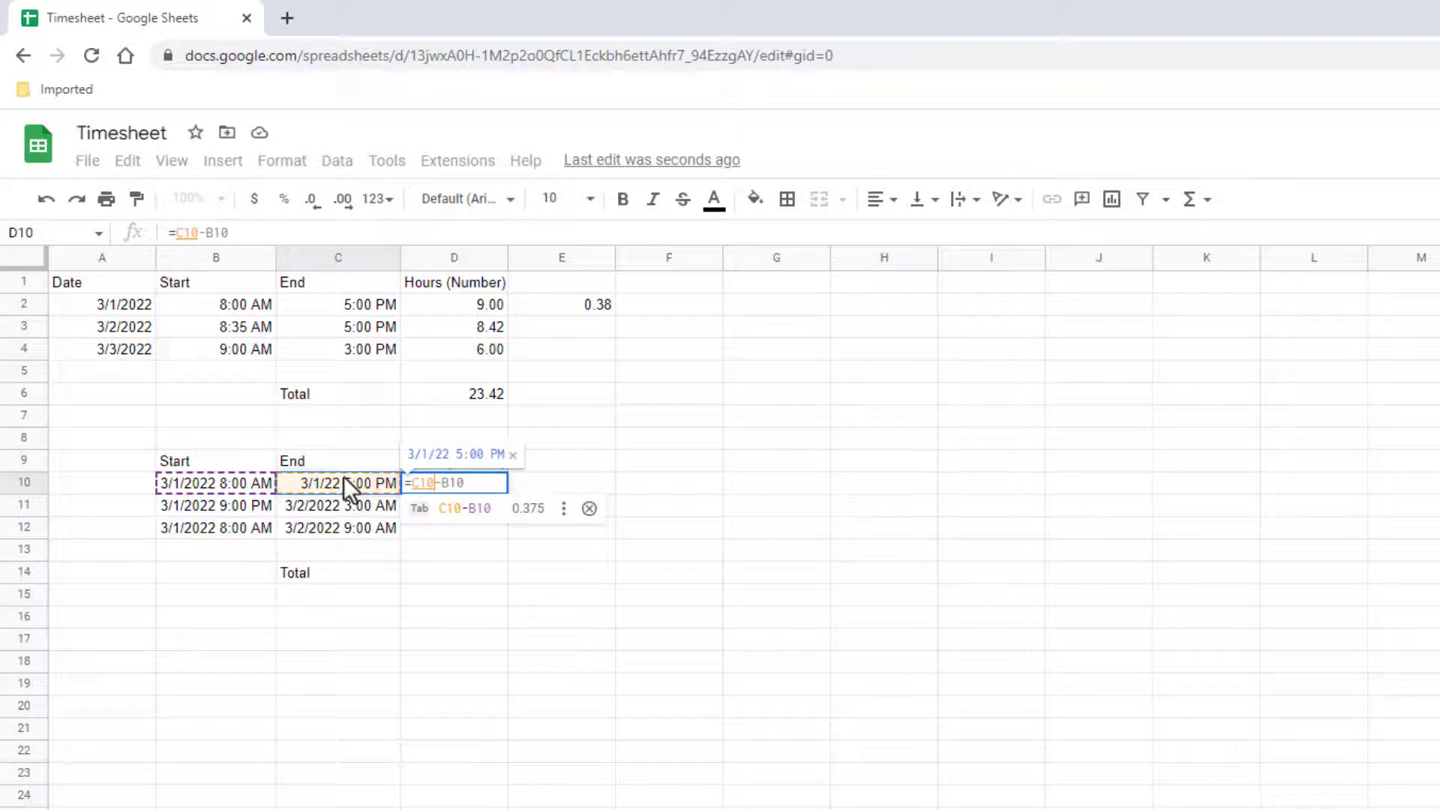
type("-")
left_click(249, 480)
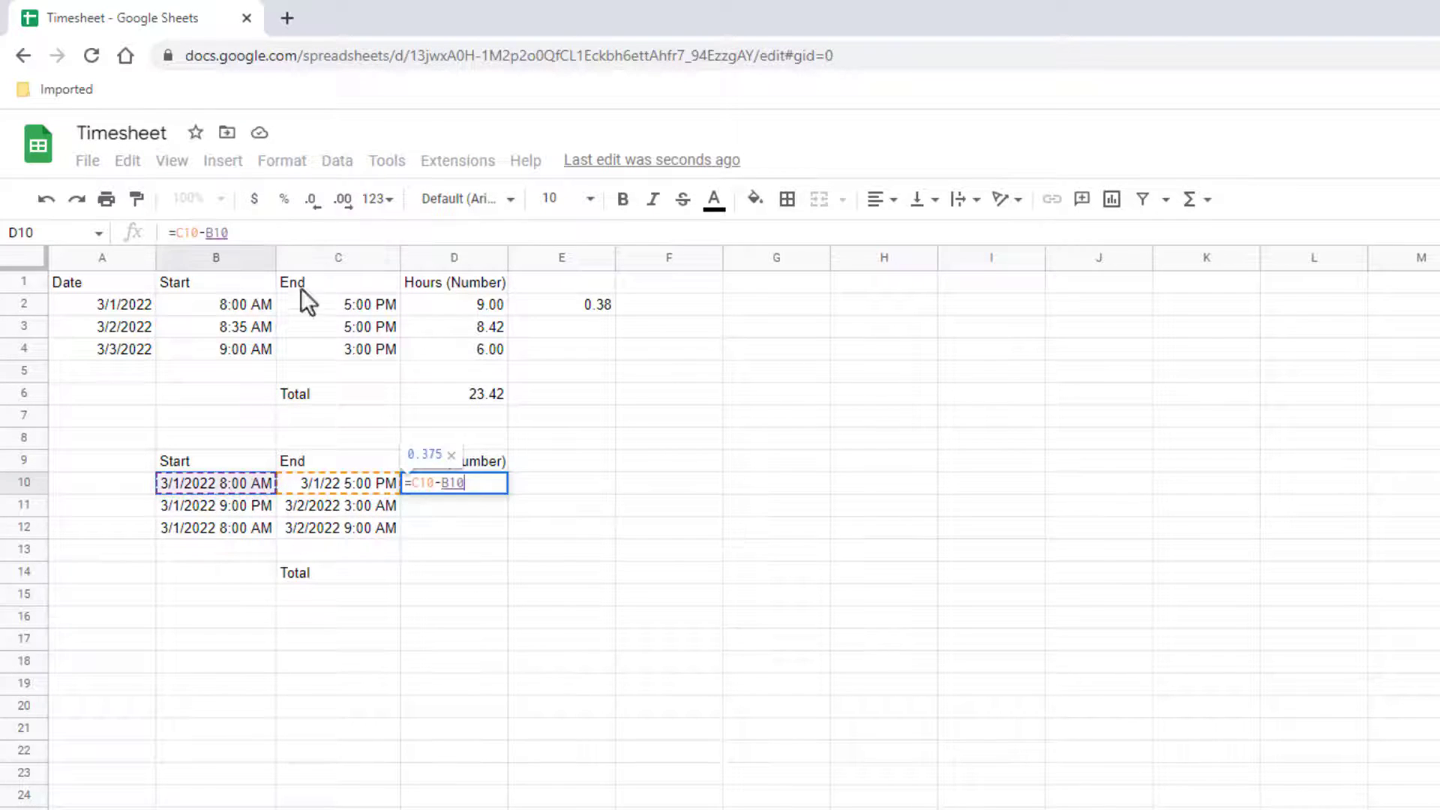
left_click(264, 227)
type(")")
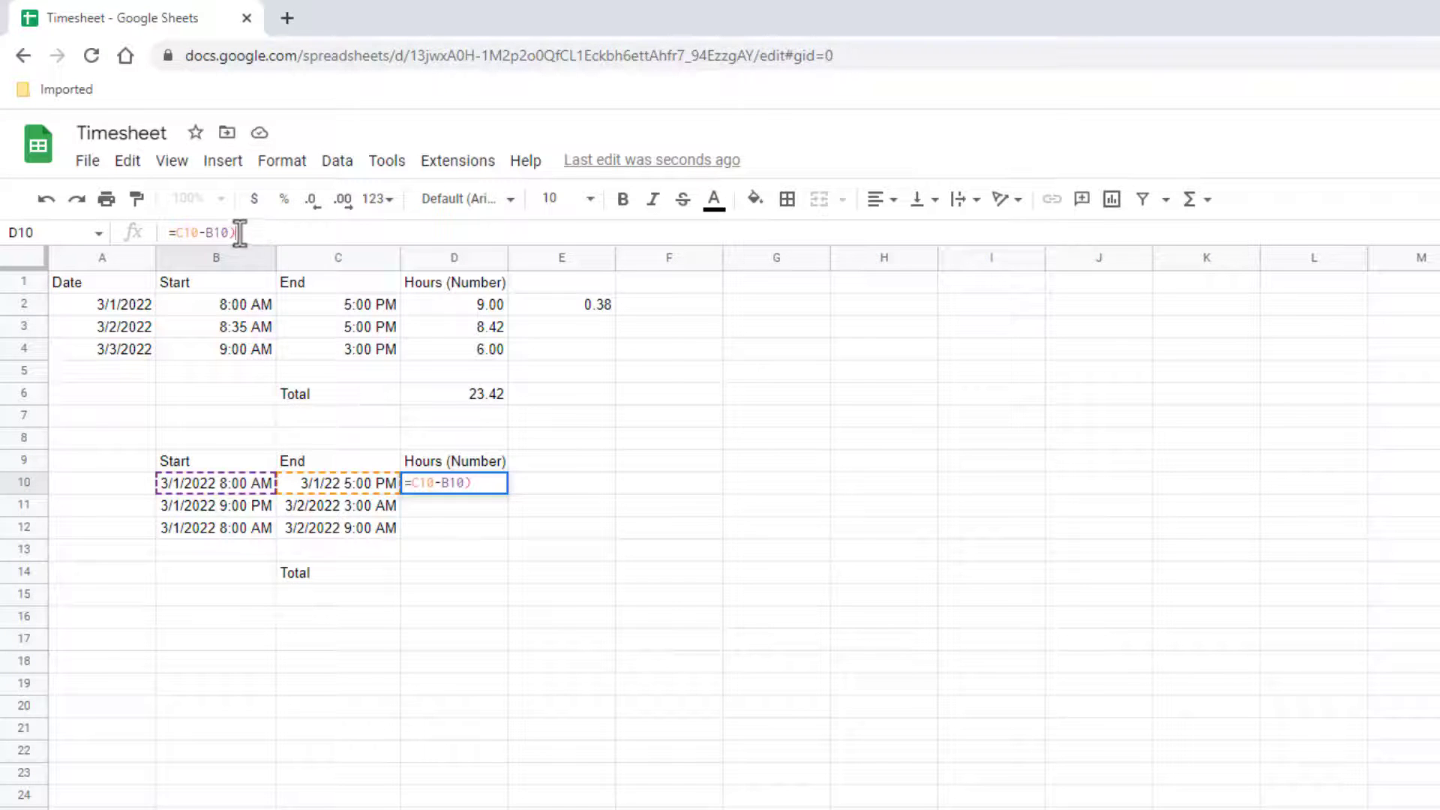
left_click(176, 232)
type("(")
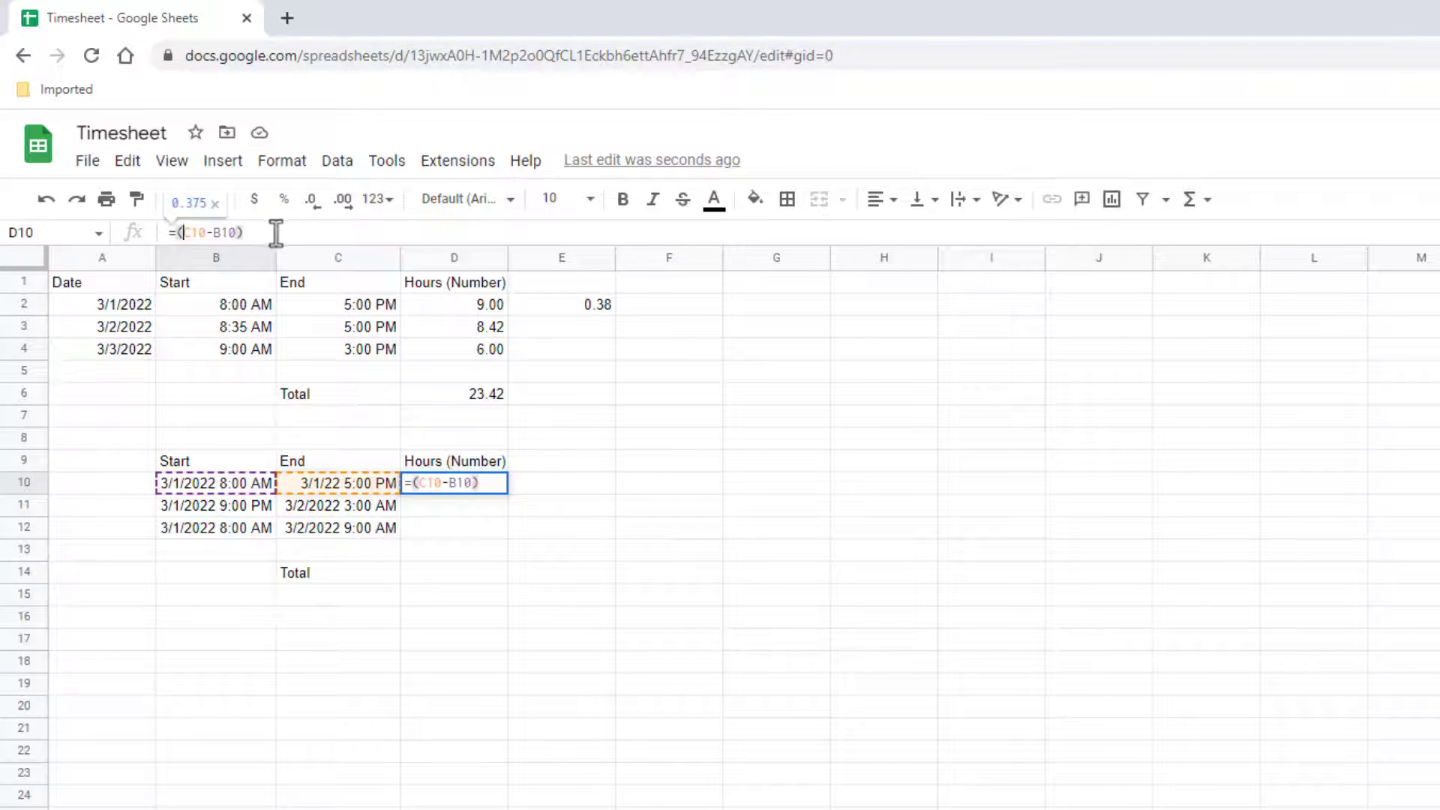
left_click(280, 232)
type("*24")
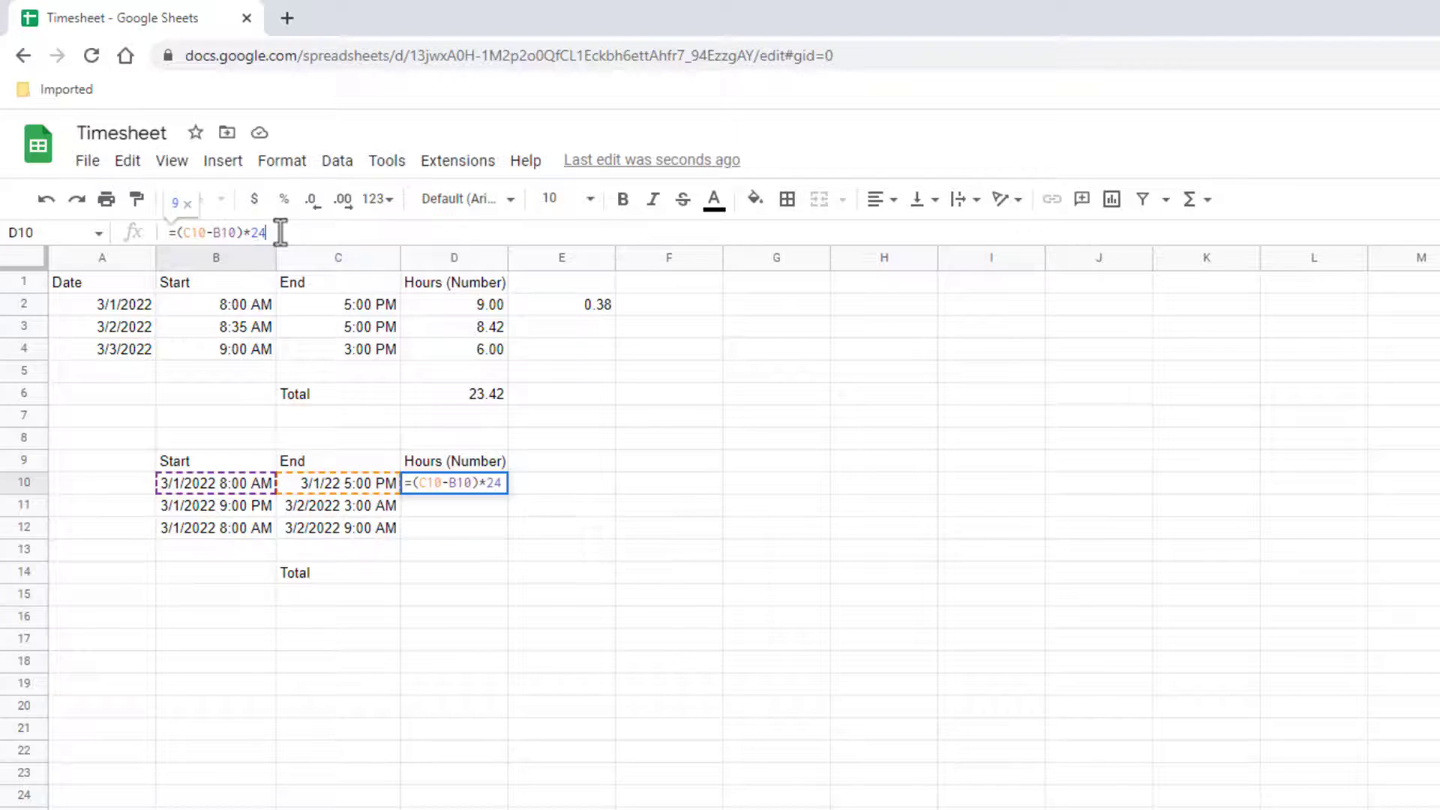
key("Return")
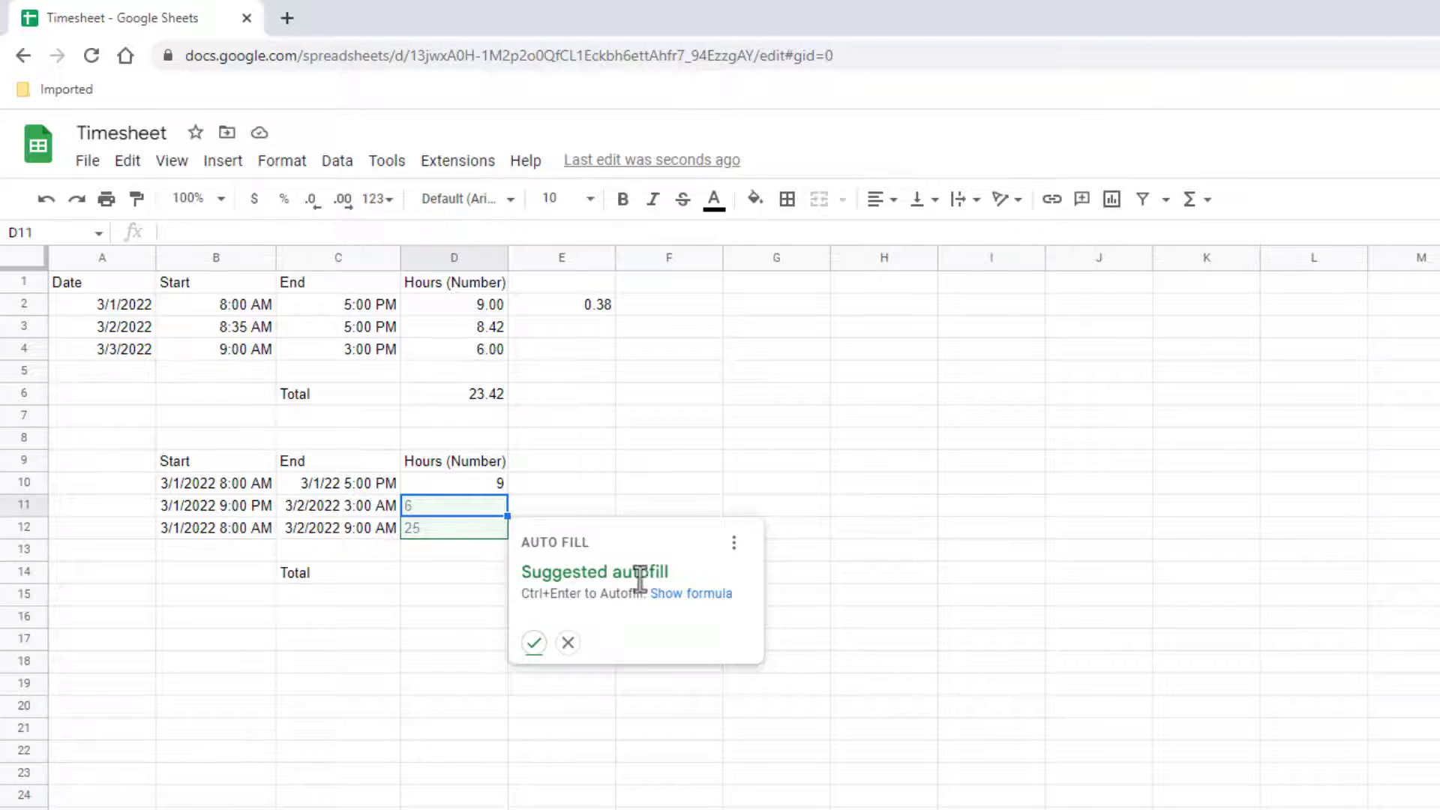
Autofill the hours formula to D11:D12 (6 and 25) and check row 12's values.
left_click(534, 642)
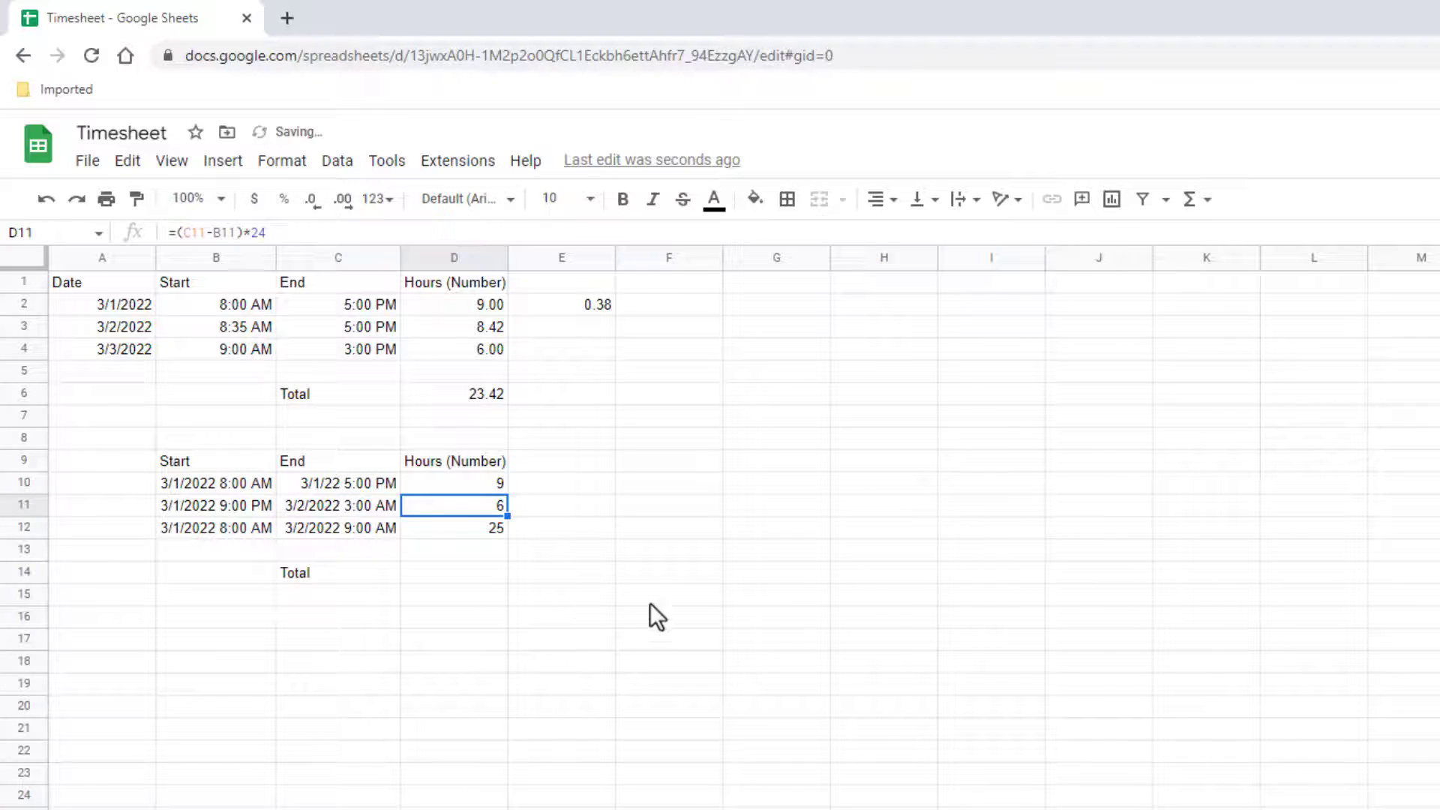
left_click(179, 528)
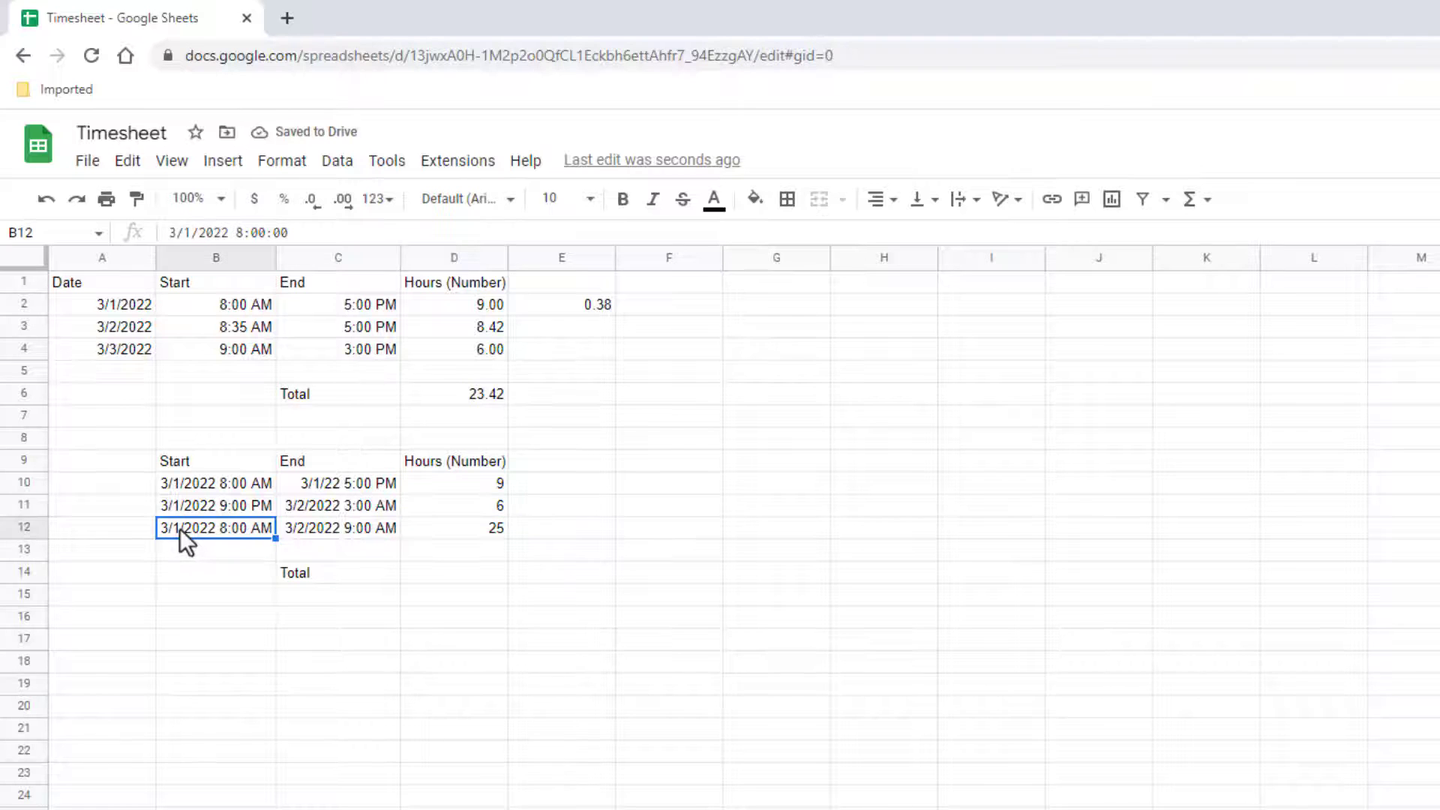
left_click(294, 528)
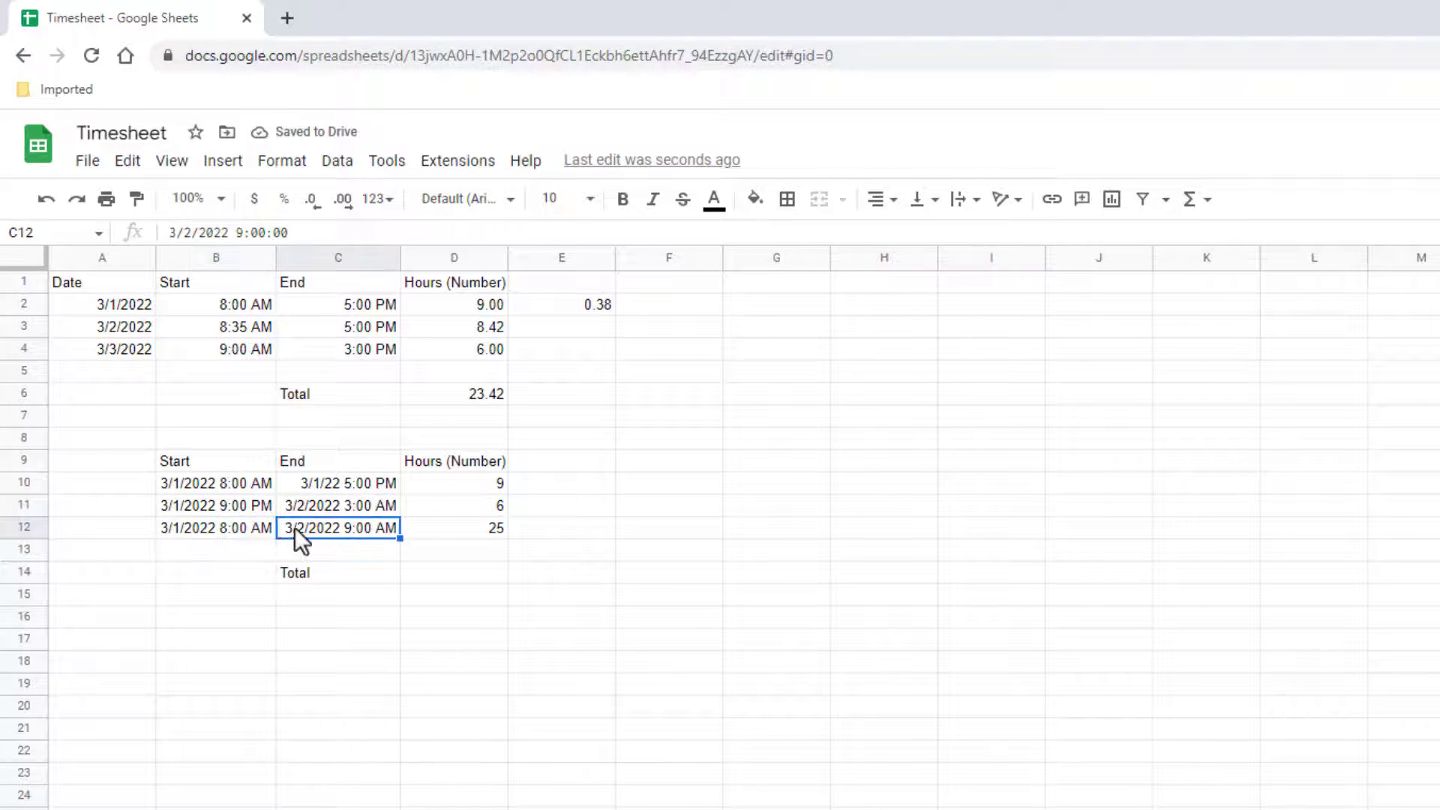
left_click(451, 531)
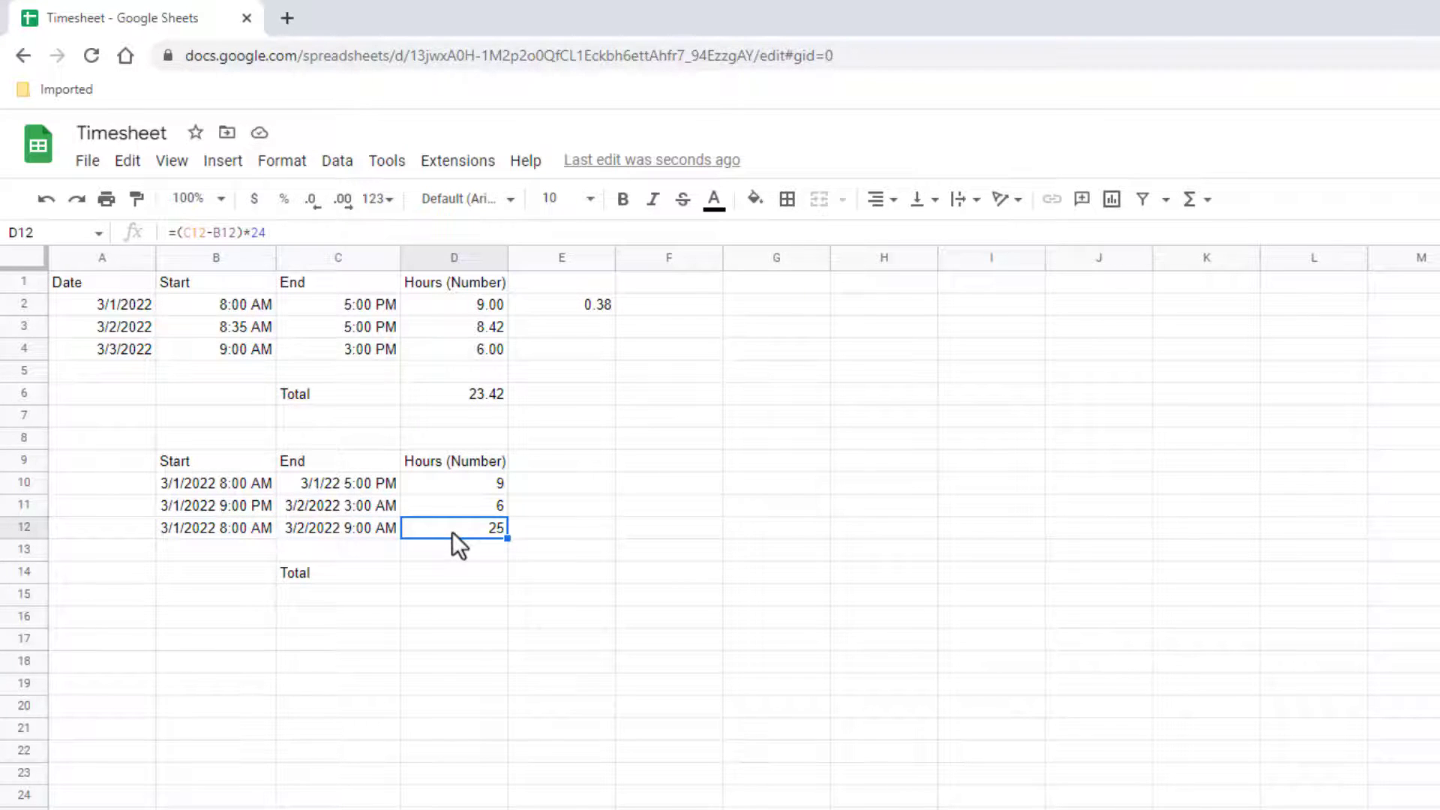
Copy B12's start date-time, 3/1/2022 8:00 AM, into B13.
left_click(237, 550)
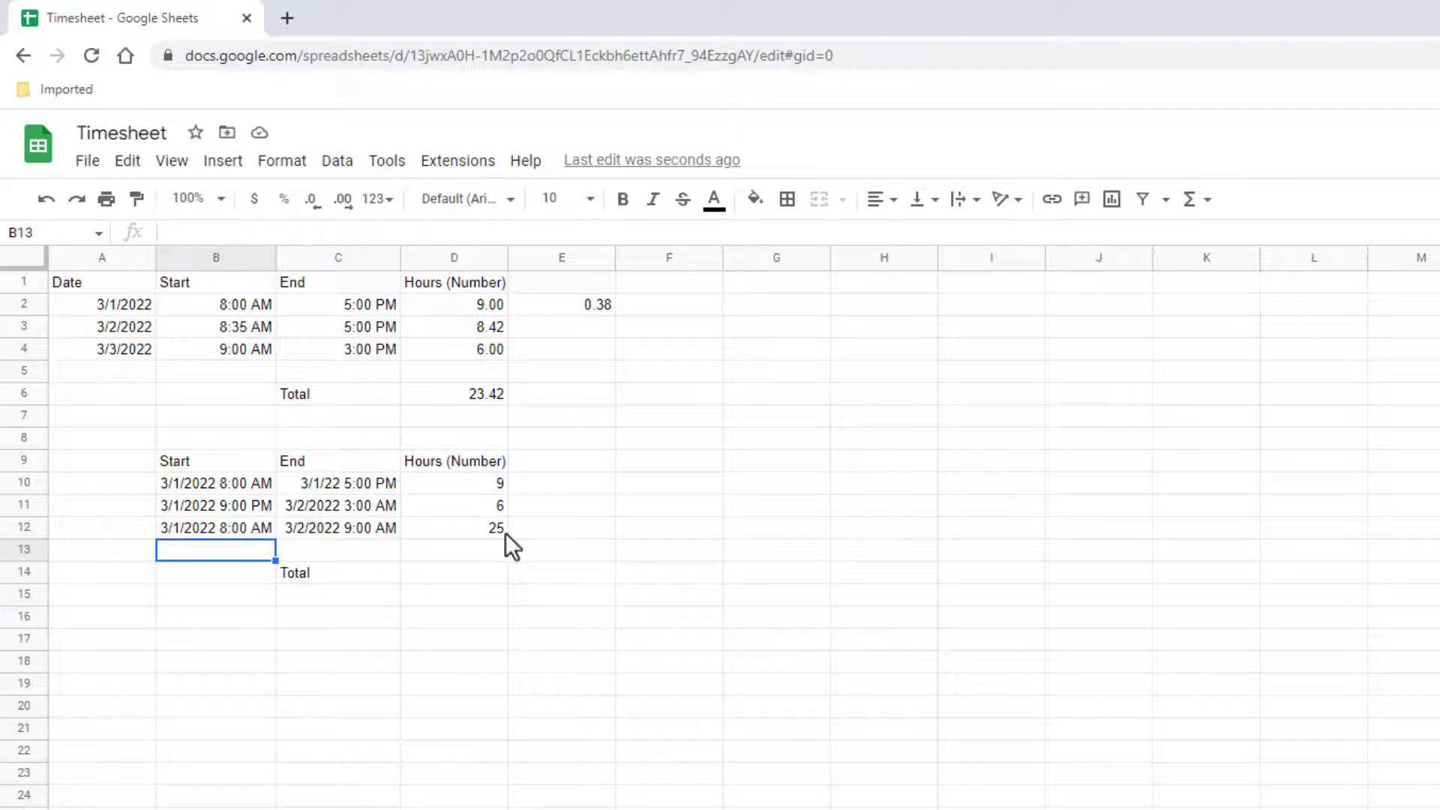
left_click(237, 523)
key("ctrl+c")
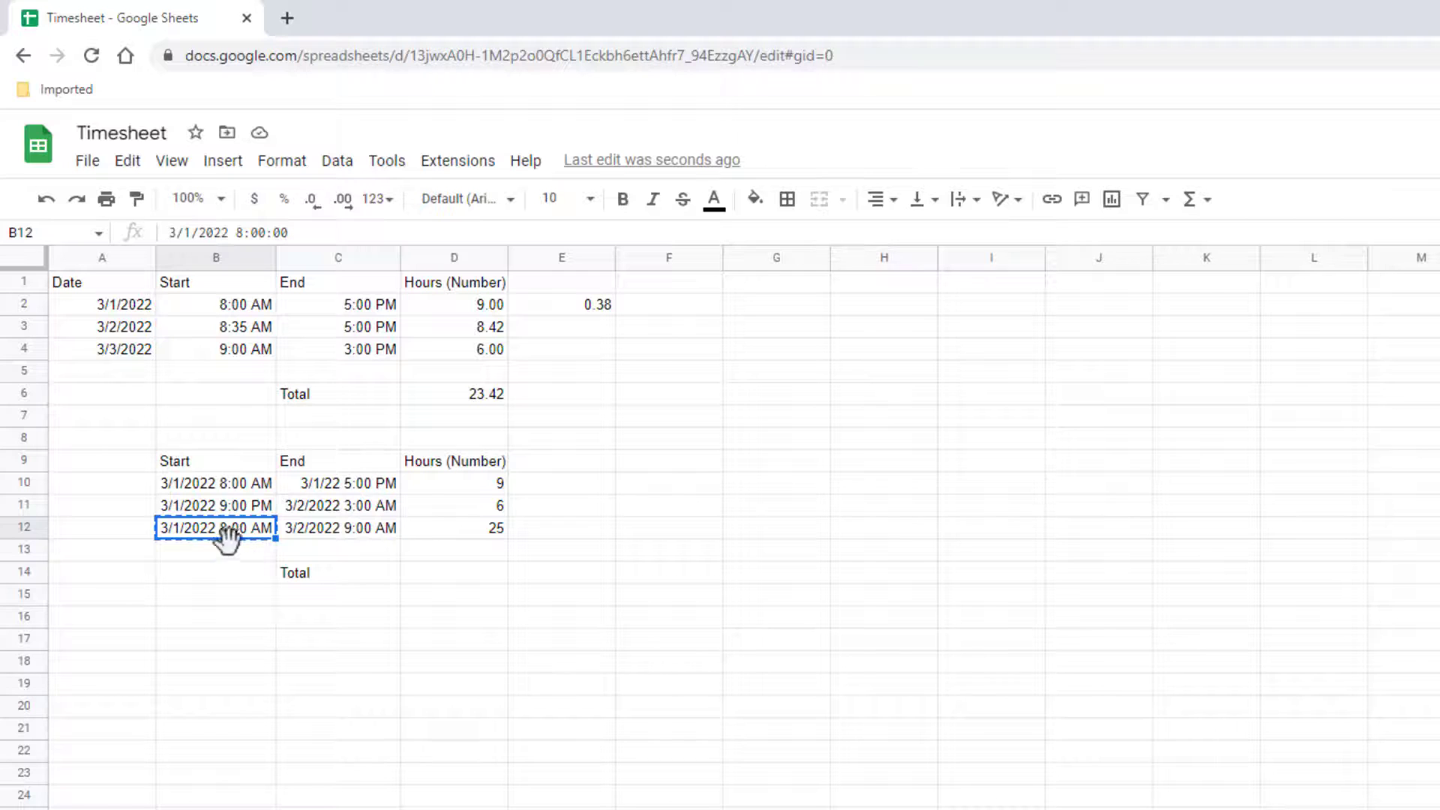
left_click(223, 548)
key("ctrl+v")
Enter 3/2/2022 11:00 am in C13 and extend the hours formula to D13, giving 27.
left_click(313, 545)
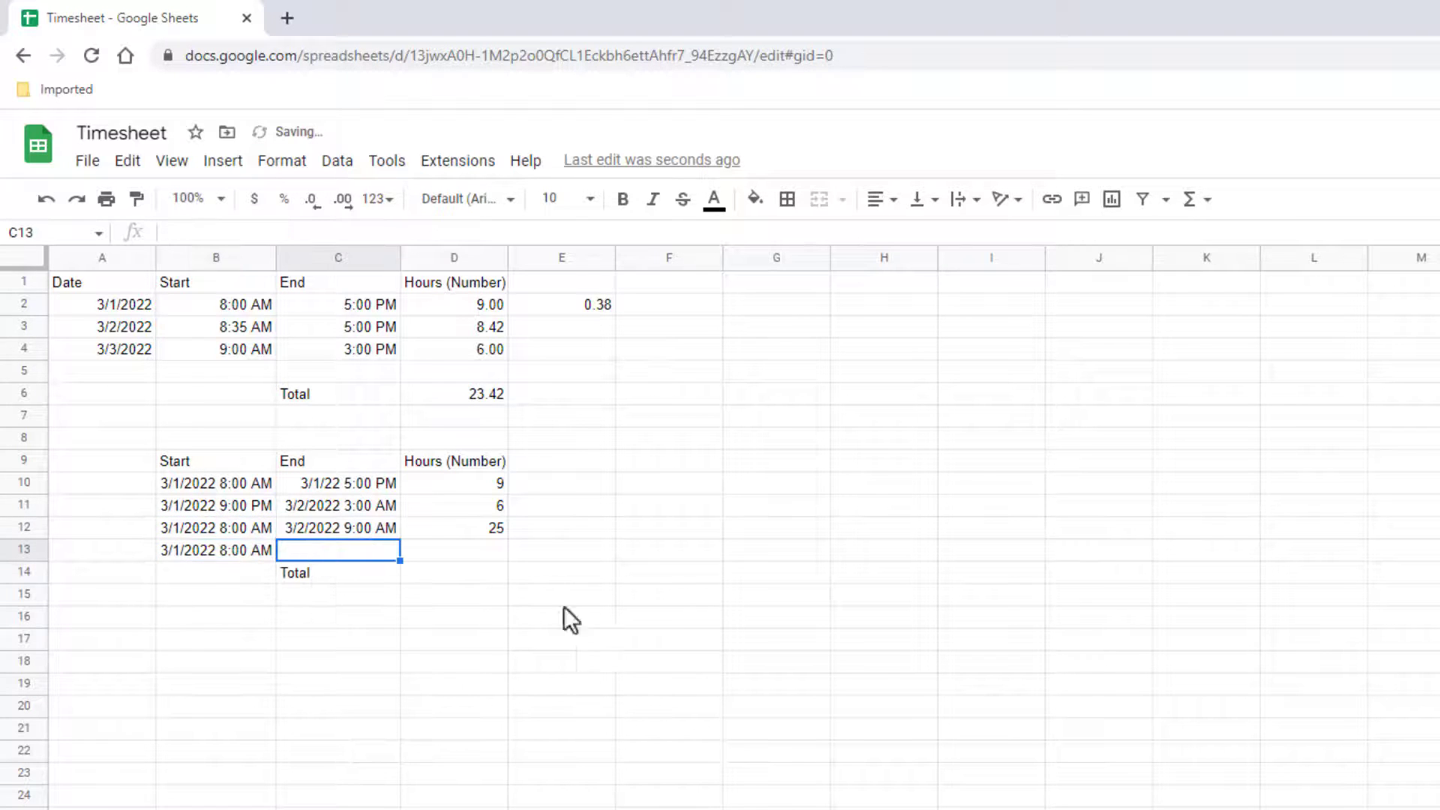
type("3/2/2022")
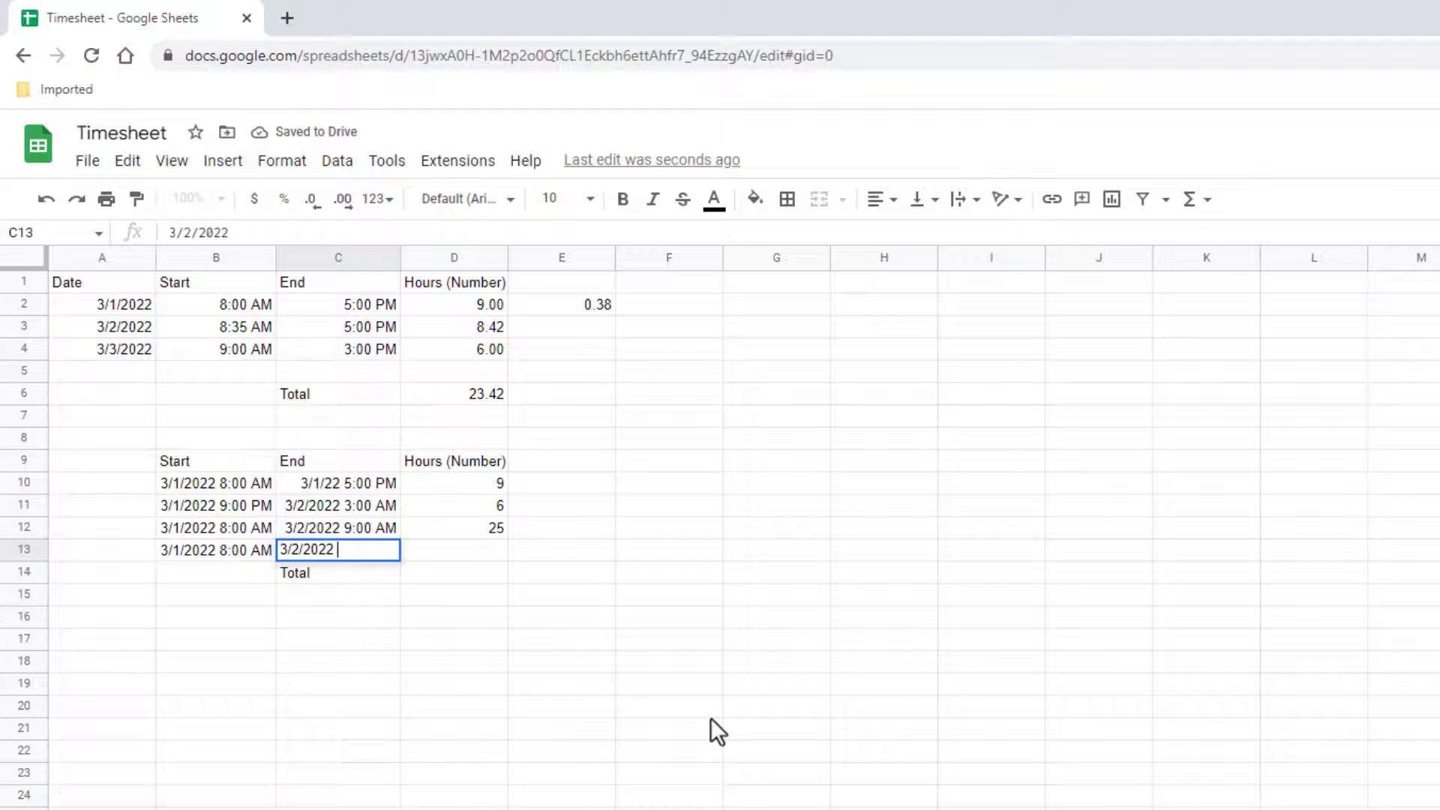
type(" 11:00 am")
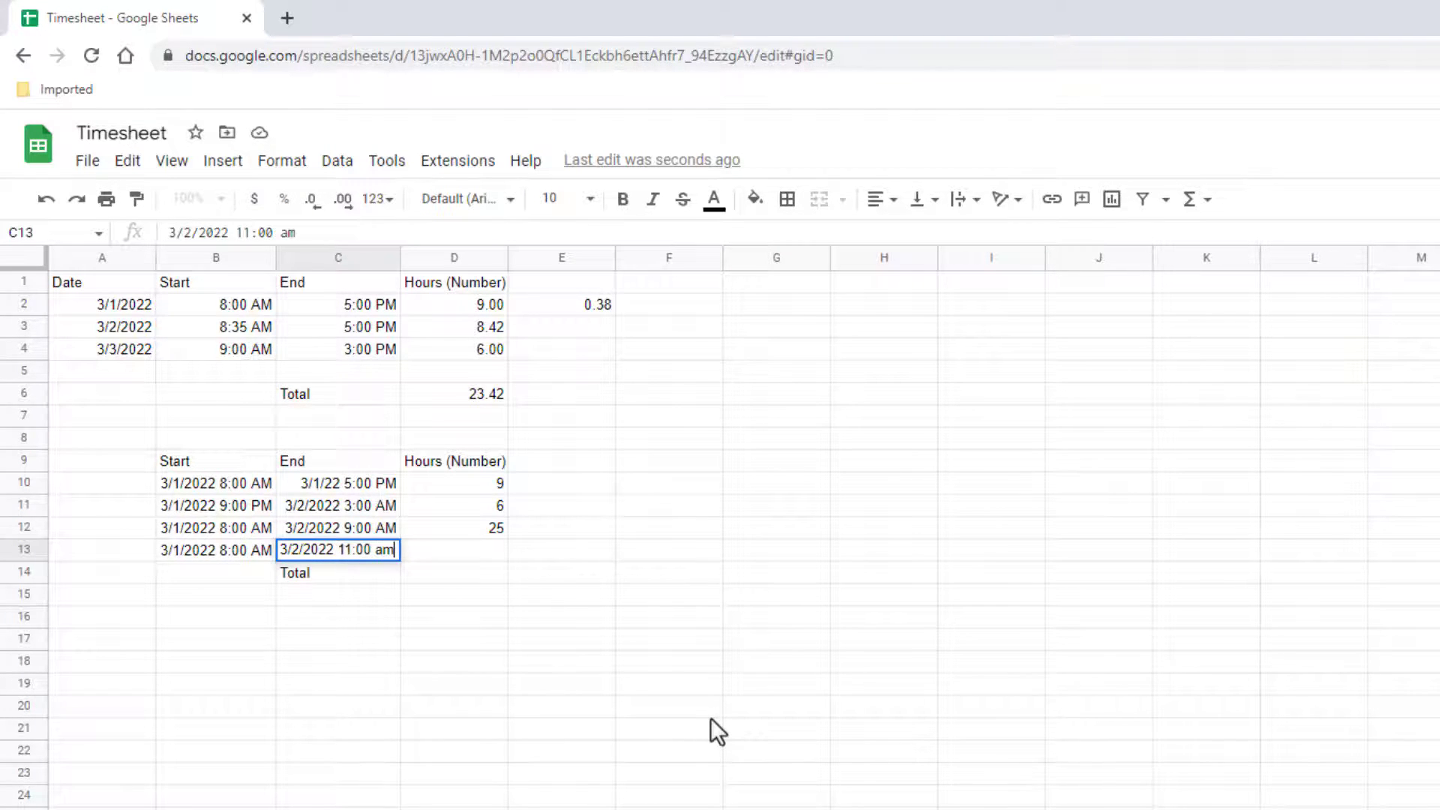
key("Tab")
left_click(450, 532)
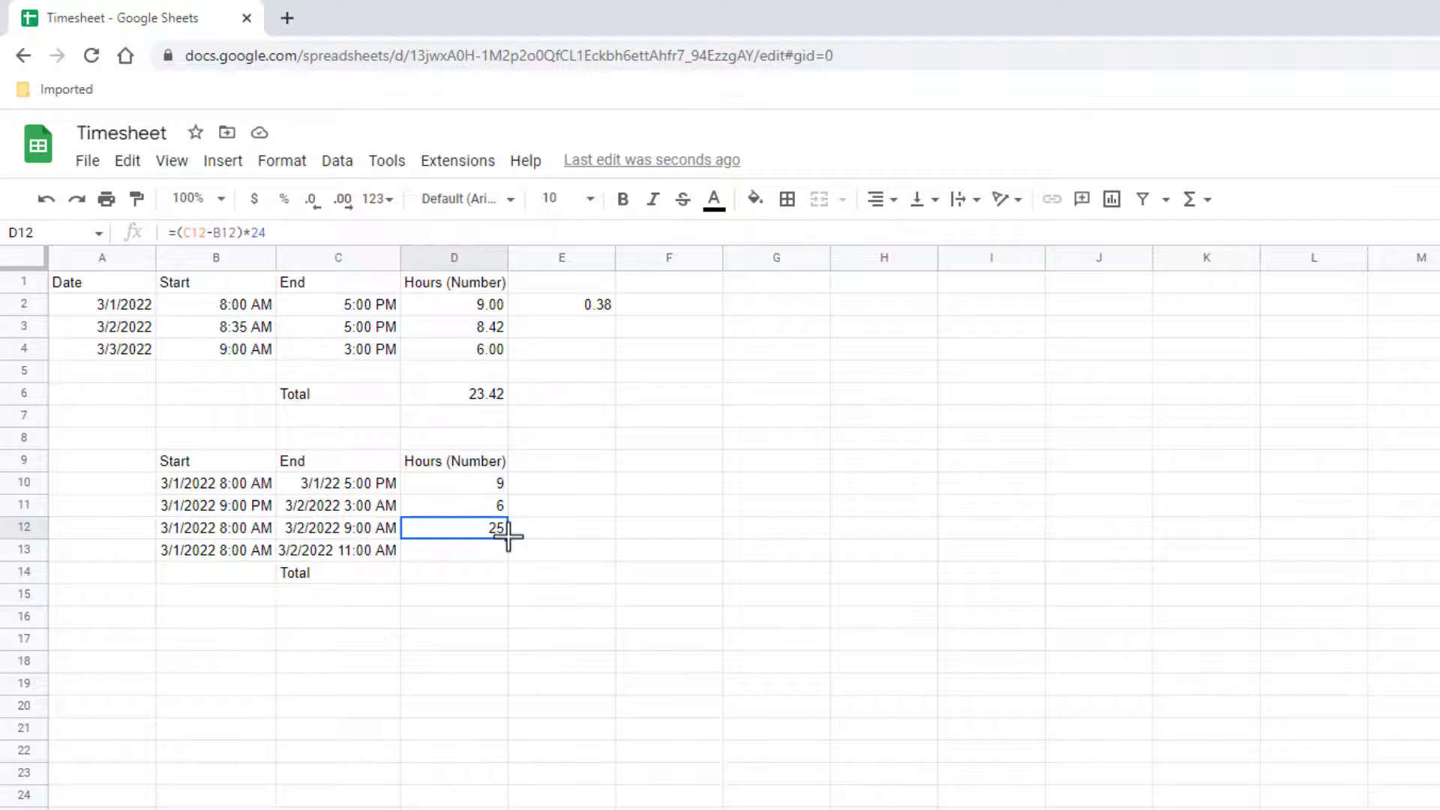
left_click_drag(508, 538, 502, 554)
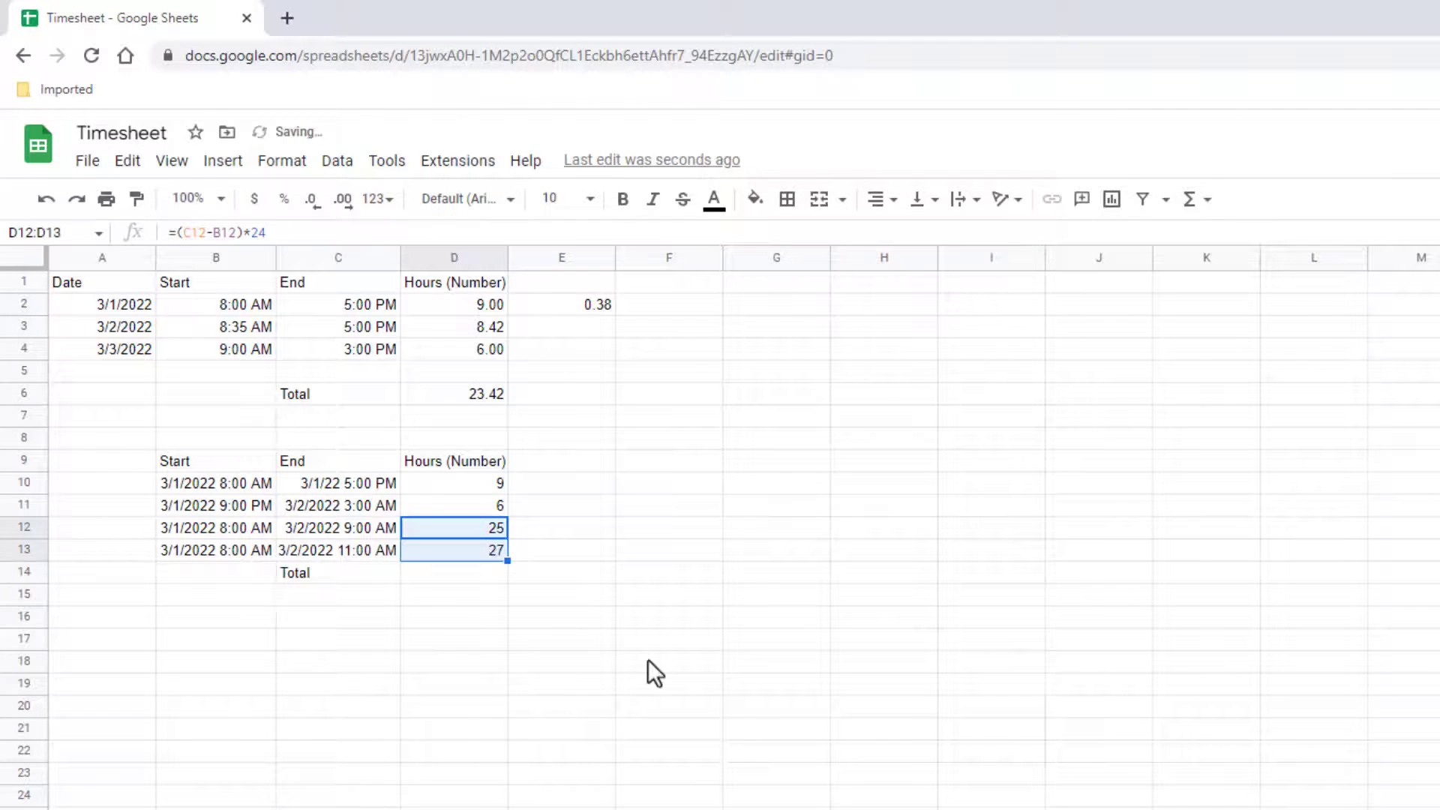
Enter =SUM(D10:D13) in D14 to total 67 hours.
left_click(452, 577)
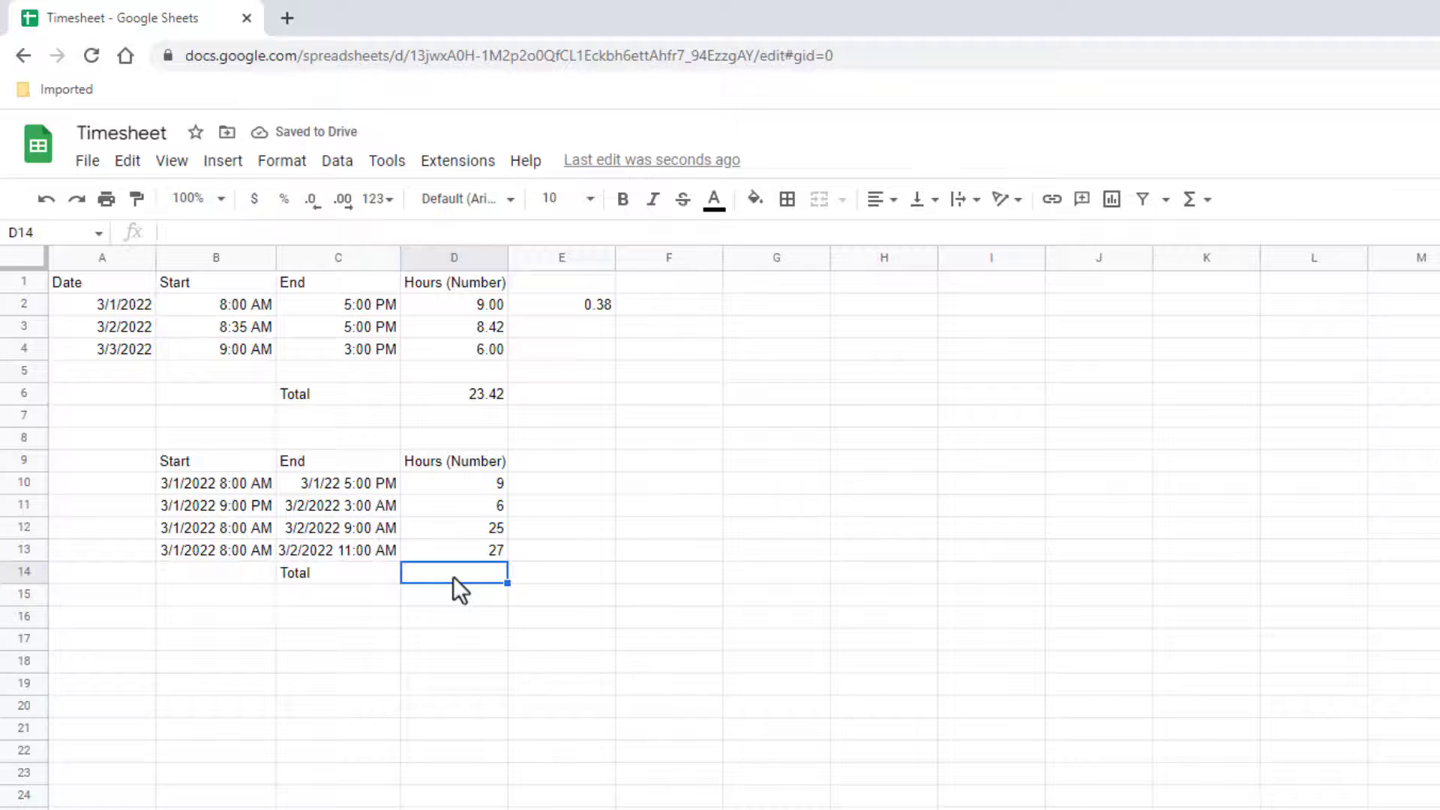
type("=sum")
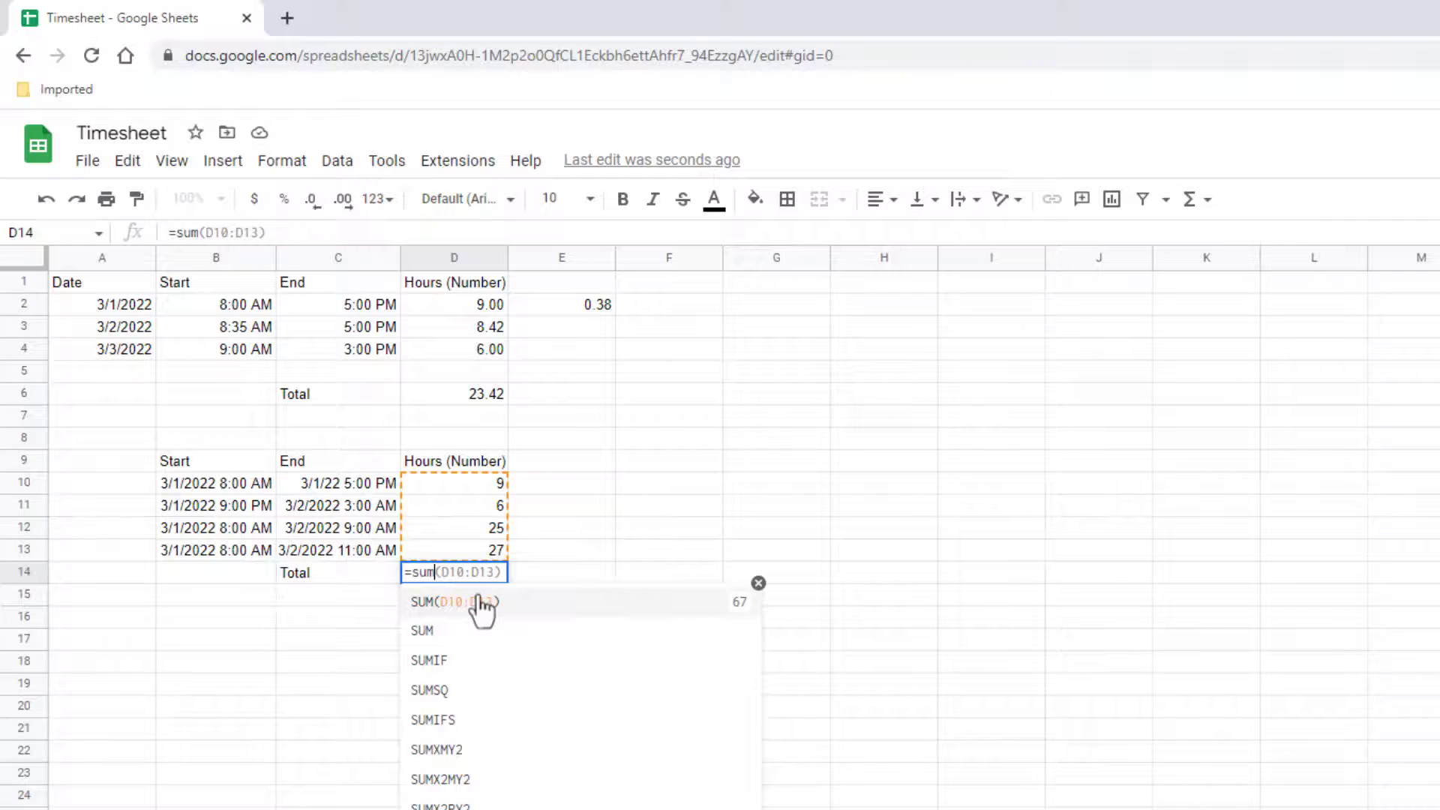
left_click(481, 603)
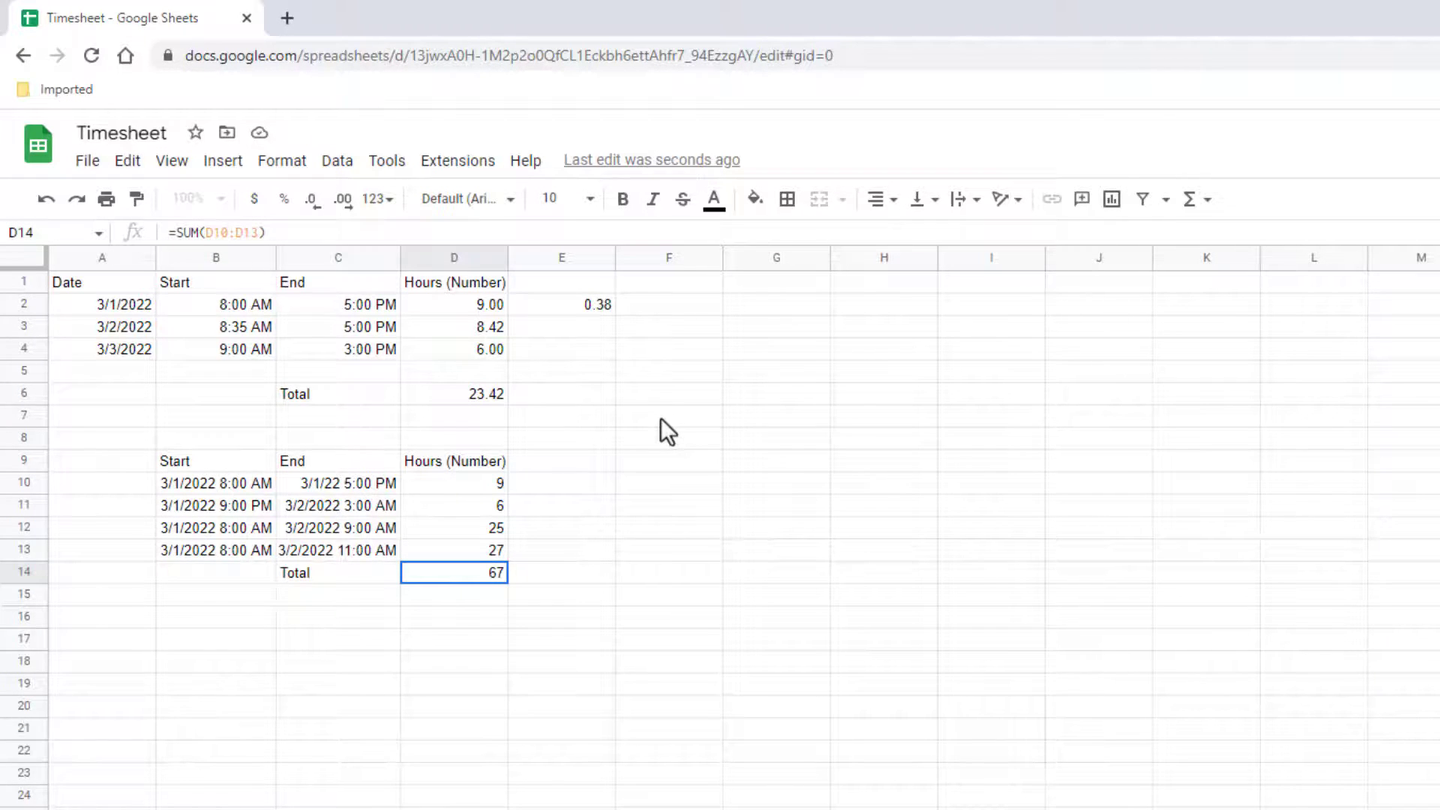
Clear the scratch value in E2 and add the header 'Duration' in E1.
left_click(599, 308)
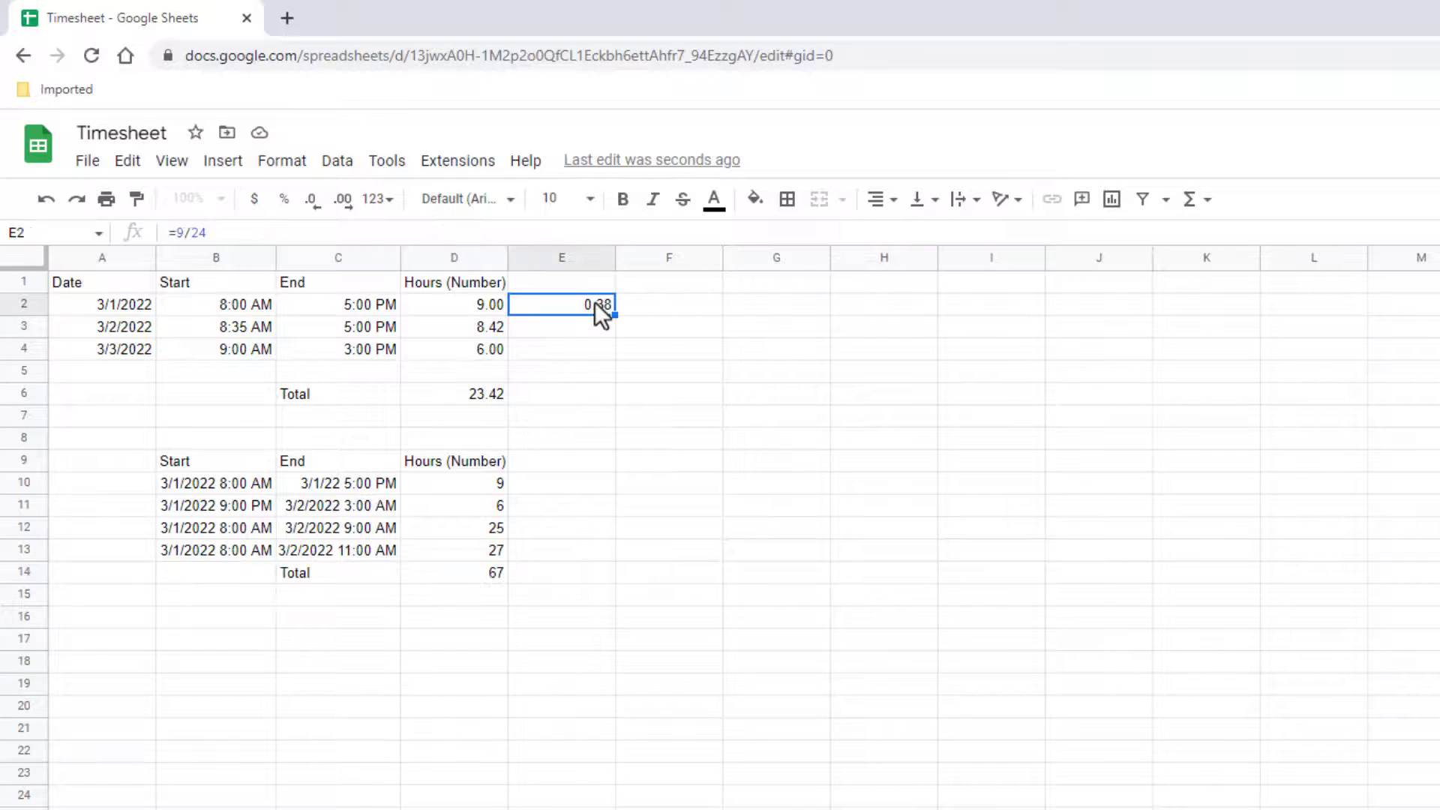
key("Delete")
left_click(559, 284)
type("D")
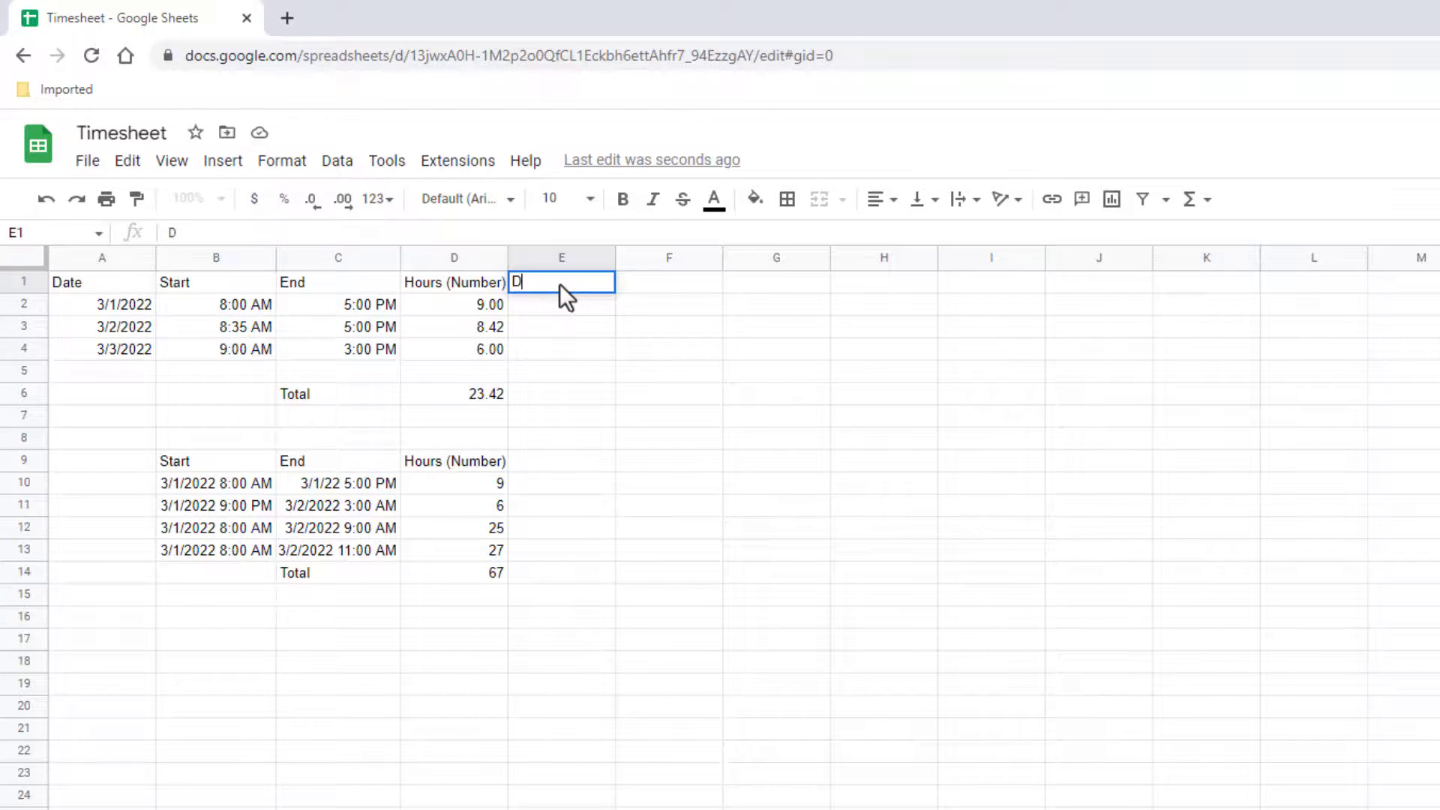
type("uration")
key("Return")
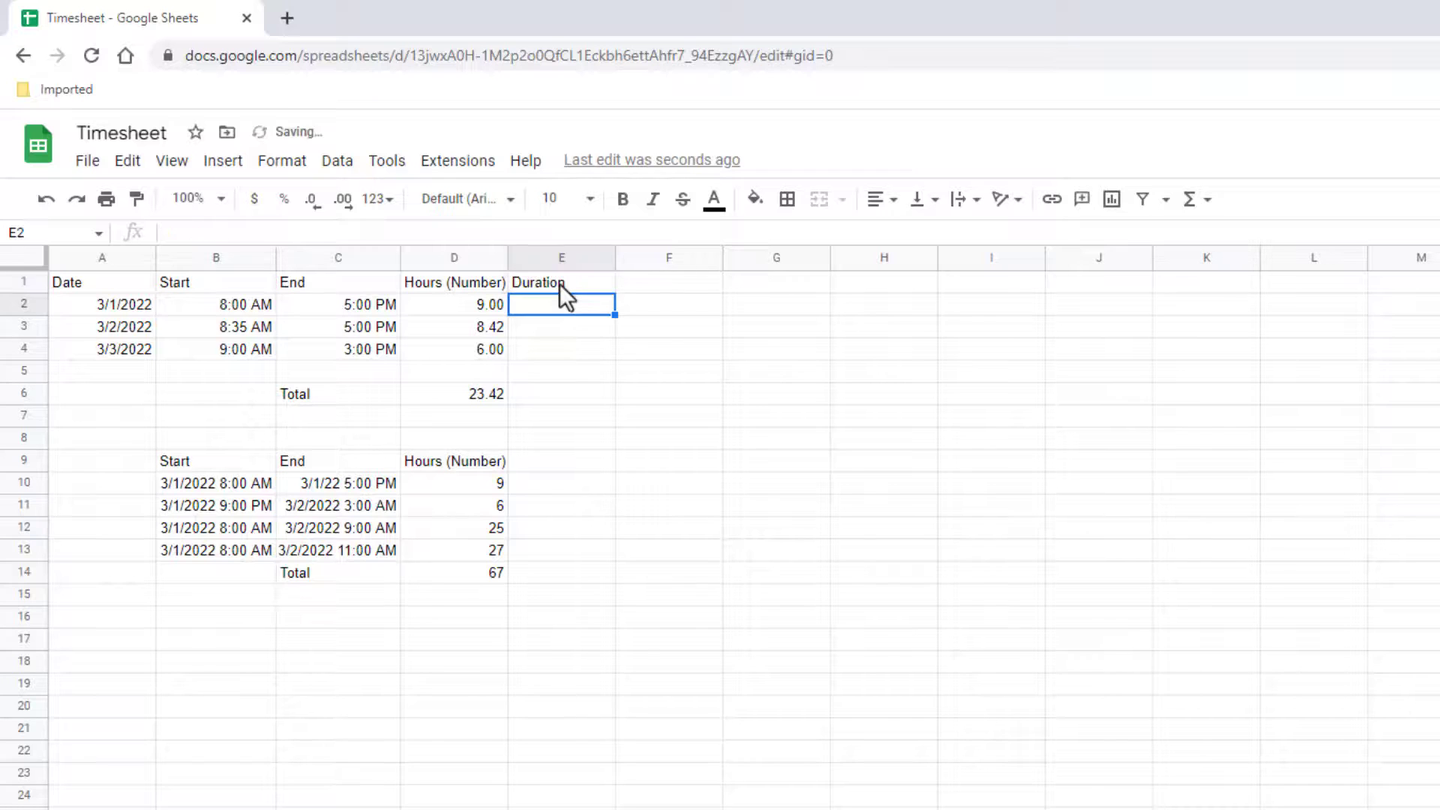
Enter =C2-B2 in E2 and autofill E3:E4, showing 0.38, 0.35 and 0.25.
type("=")
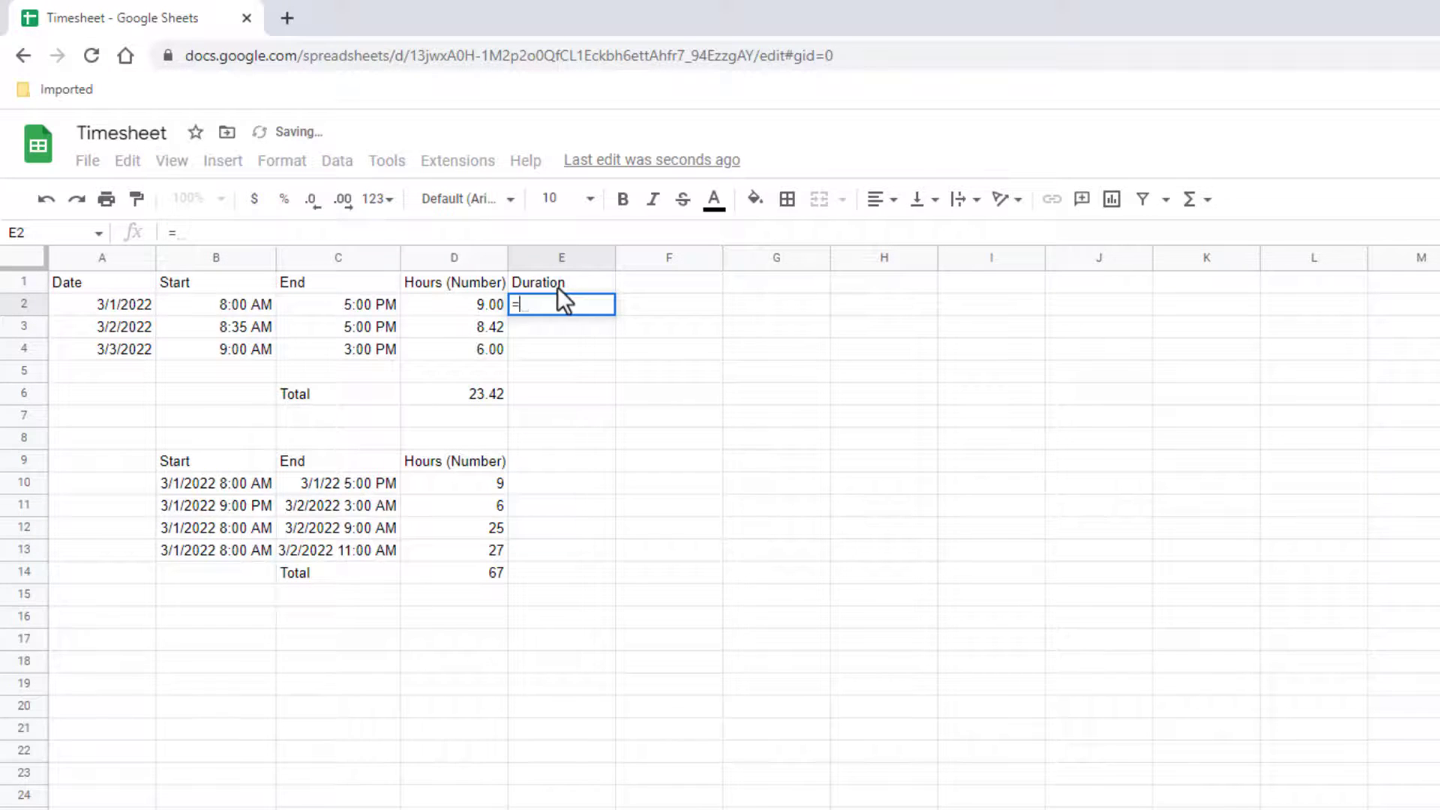
left_click(366, 304)
type("-")
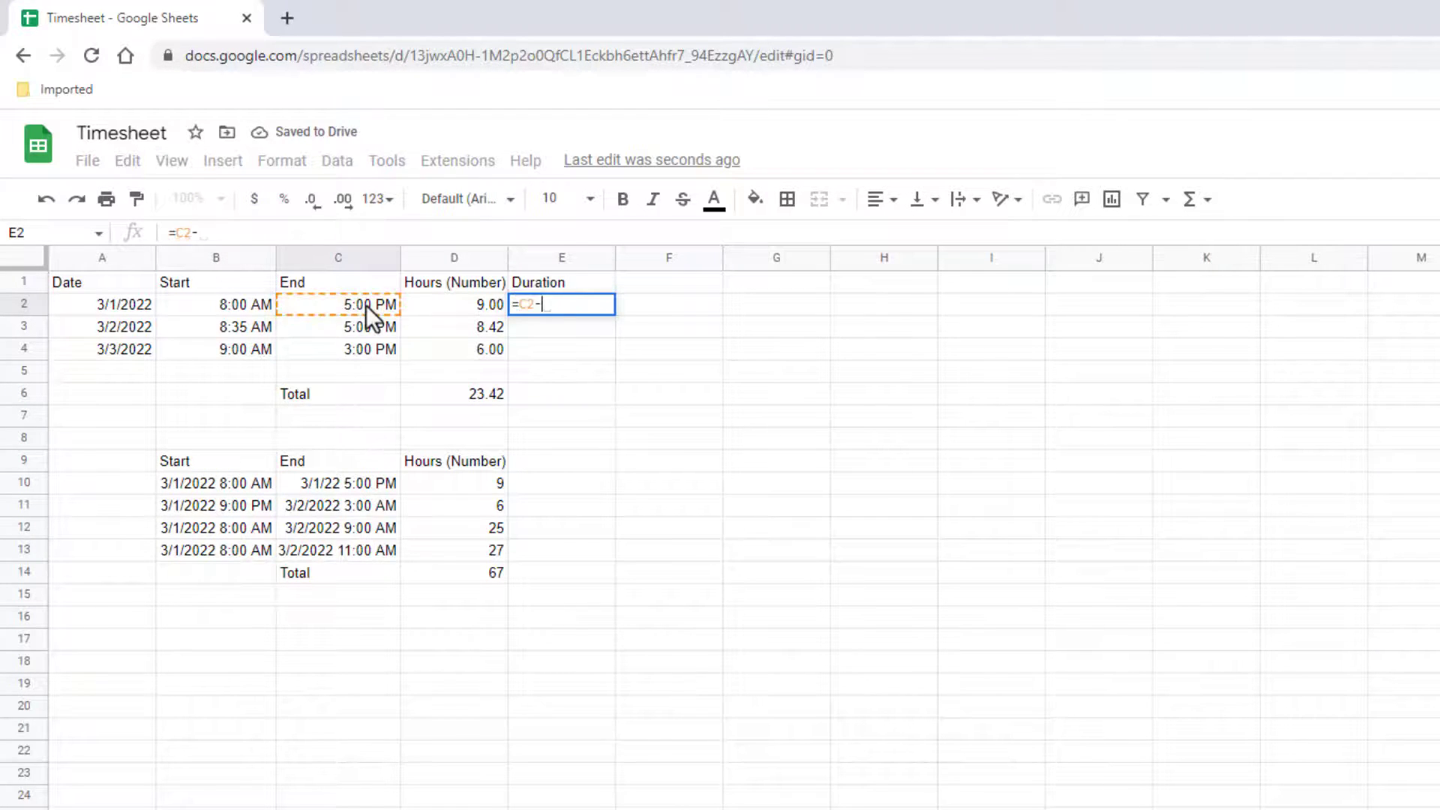
left_click(213, 309)
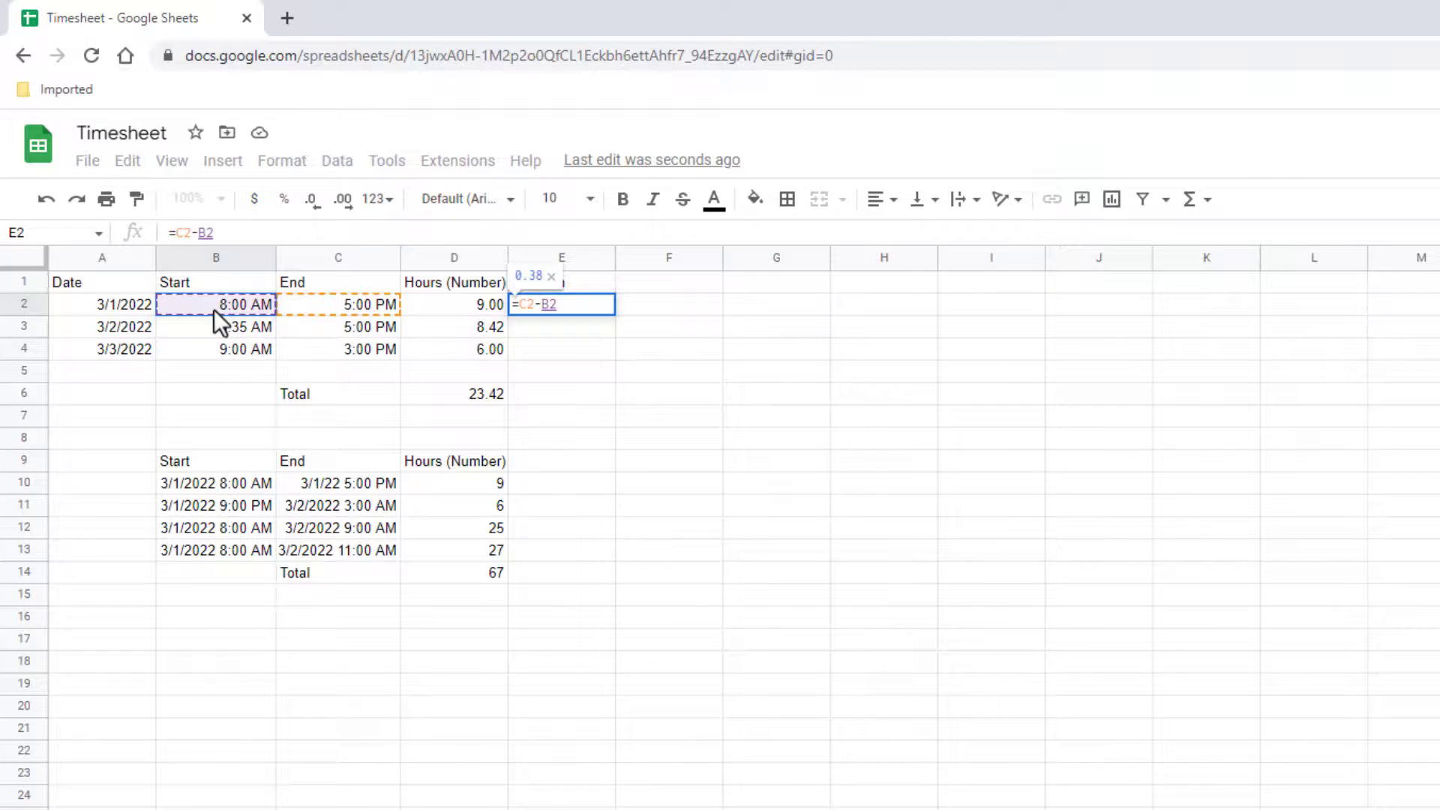
key("Return")
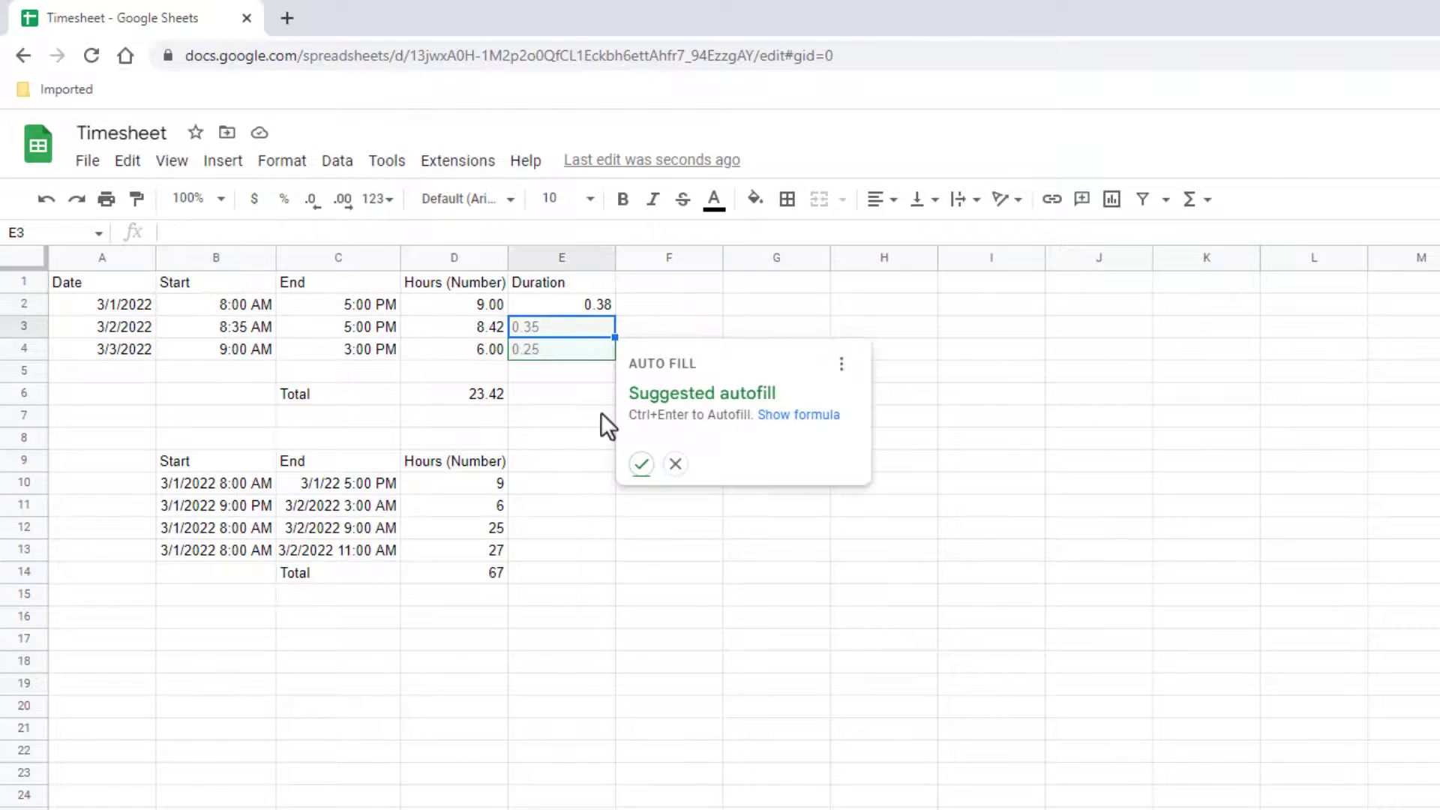
left_click(639, 463)
Apply the Duration number format to E2:E4, showing 9:00:00, 8:25:00 and 6:00:00.
left_click_drag(559, 304, 556, 351)
left_click(284, 162)
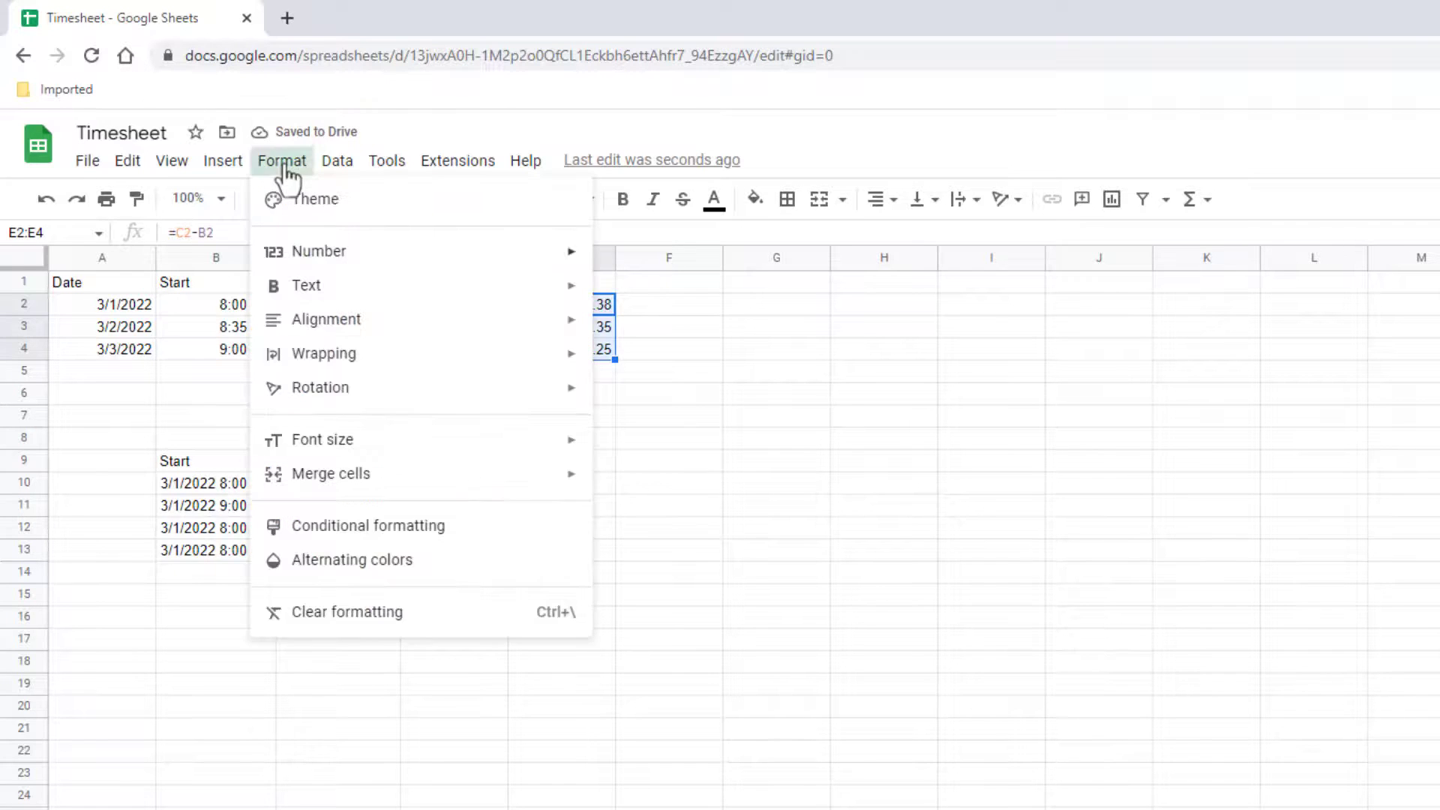
mouse_move(379, 257)
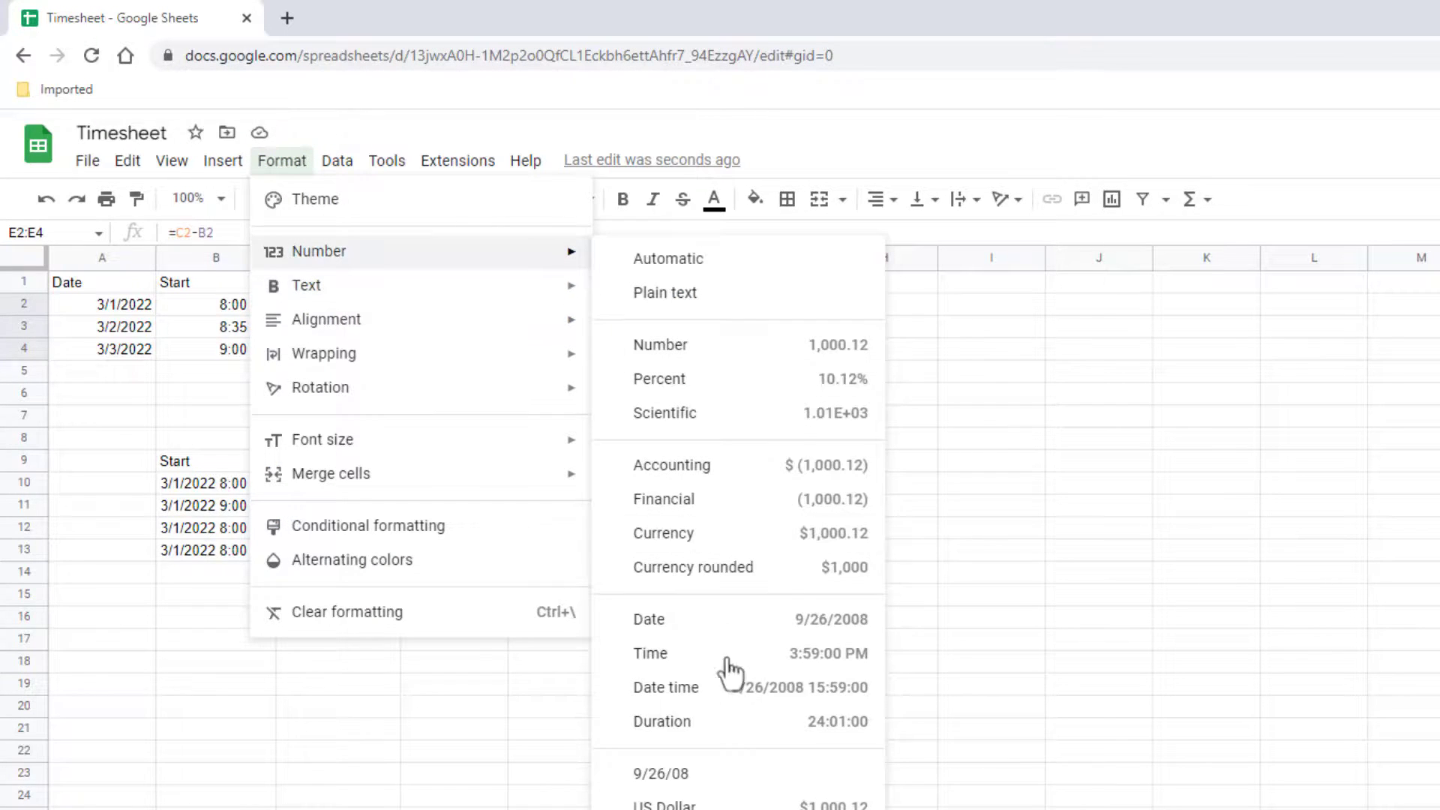
left_click(732, 721)
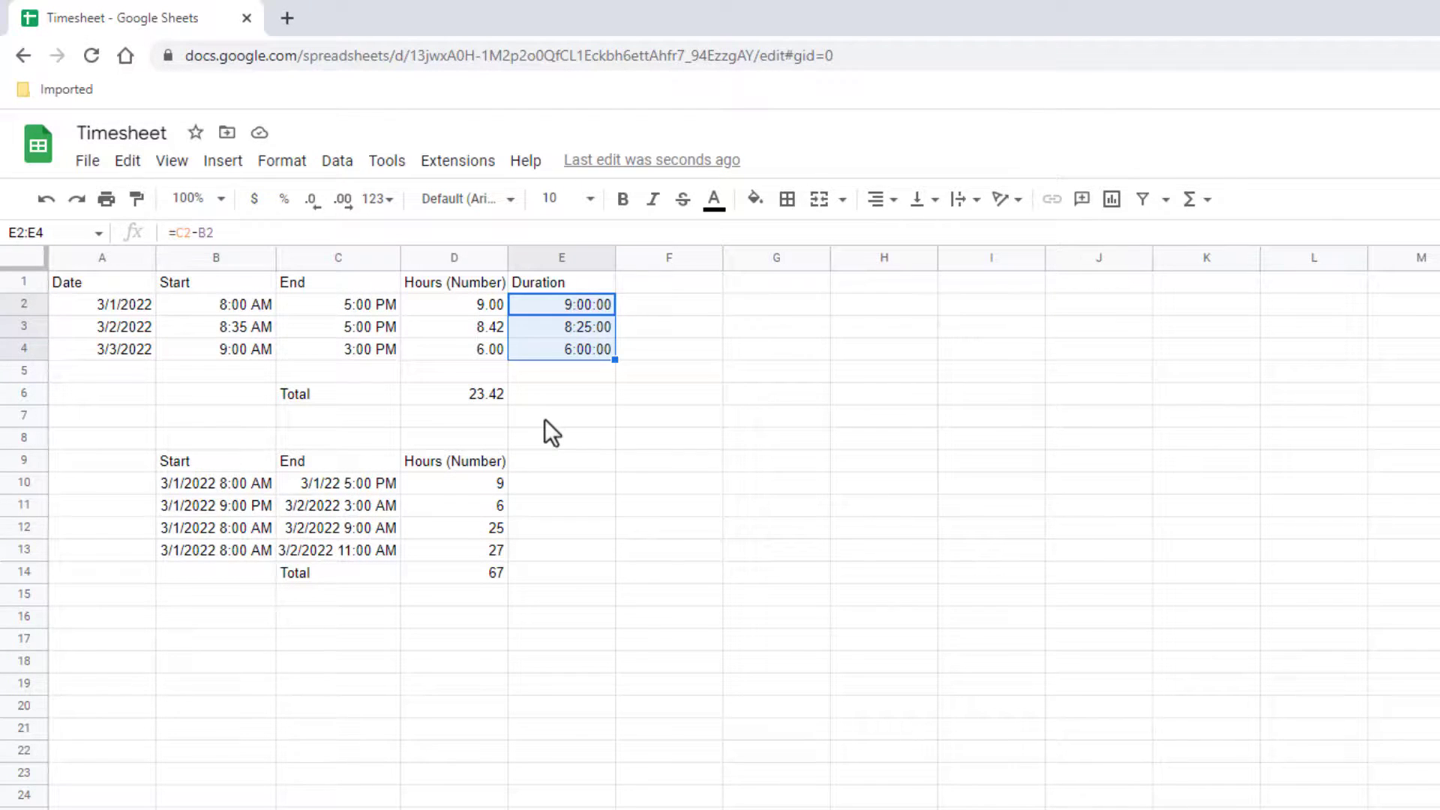
Copy the D6 total formula into E6 to total the durations as 23:25:00.
left_click(564, 395)
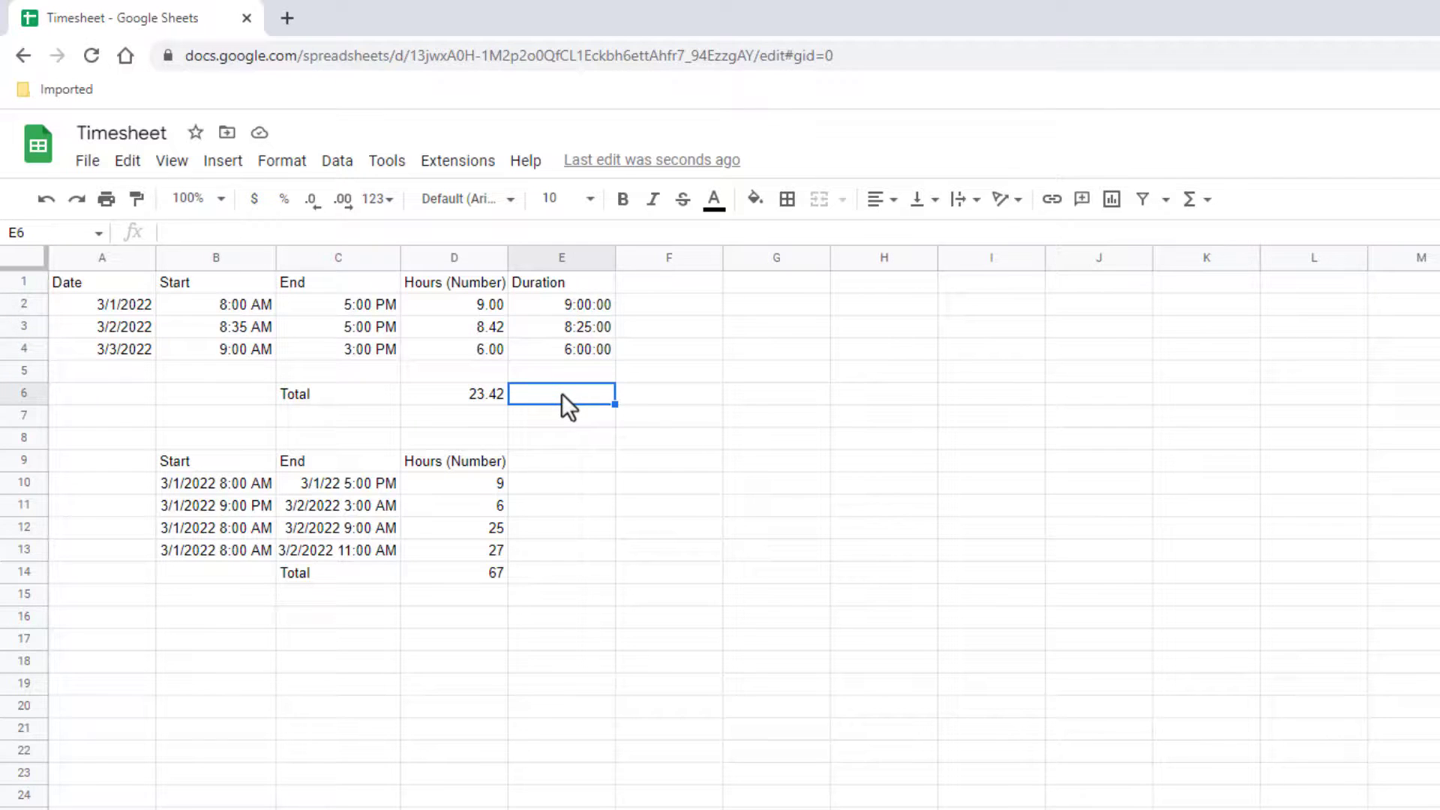
key("Left")
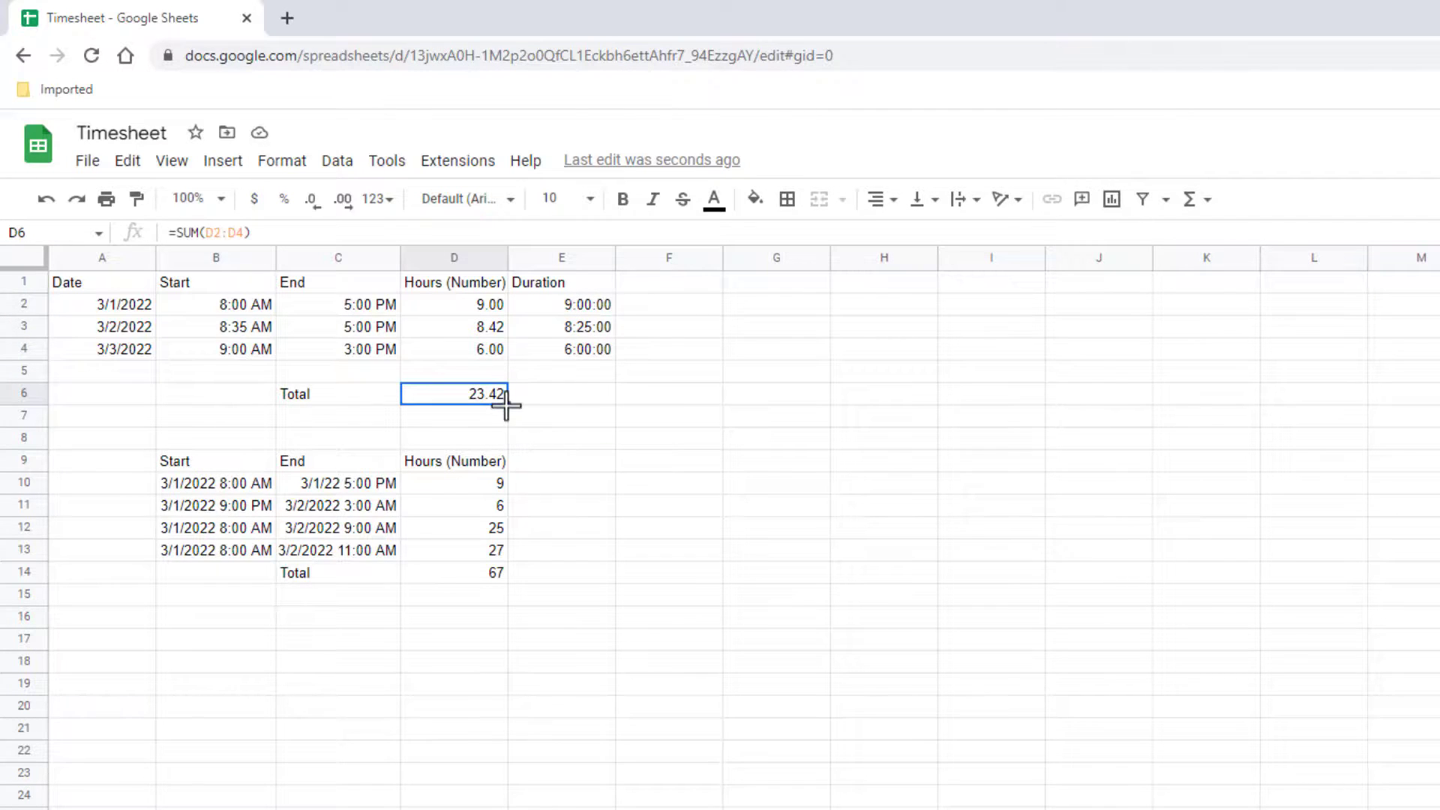
left_click_drag(507, 403, 585, 402)
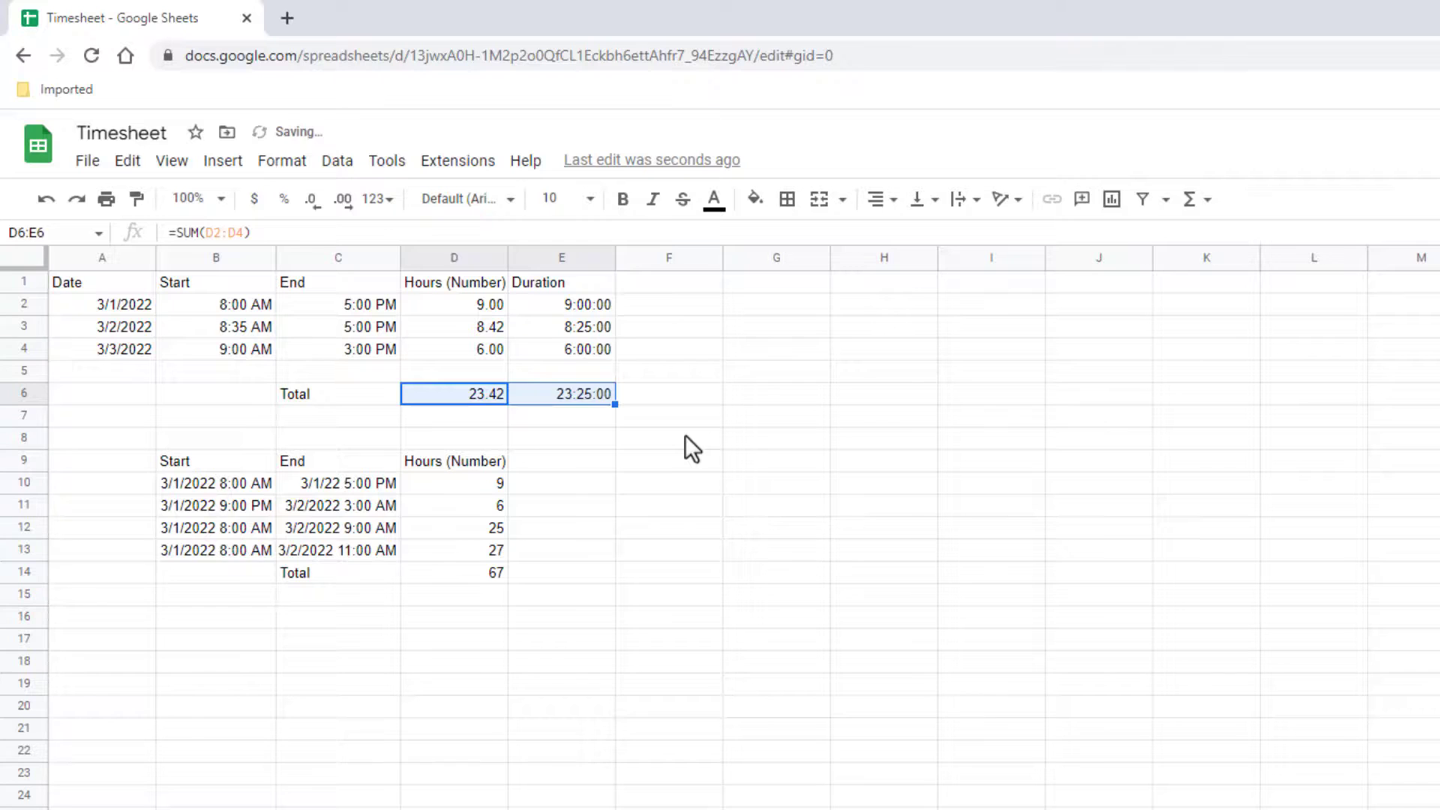
left_click(686, 443)
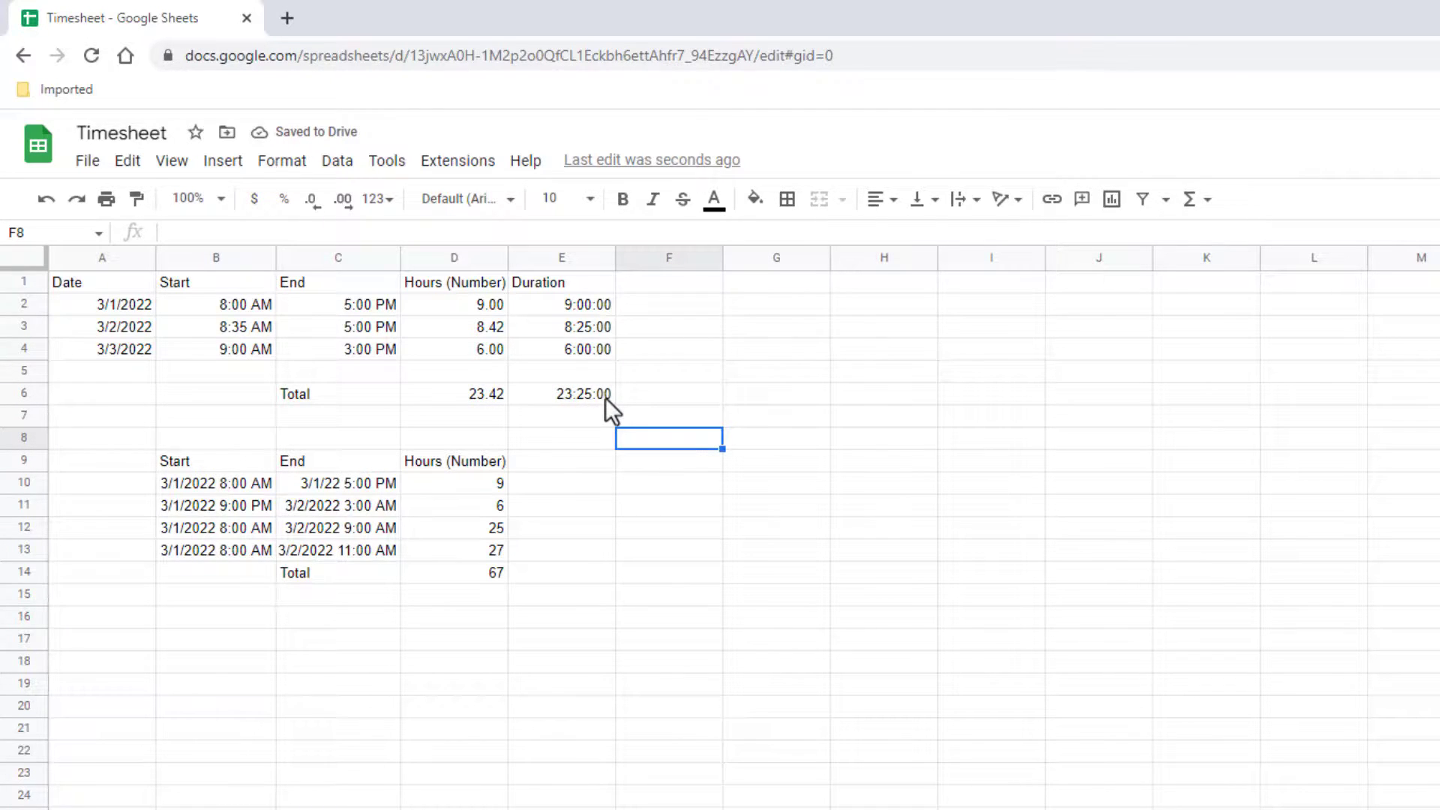
Rename the E1 header to 'Duration (HH:MM:SS)'.
left_click(594, 285)
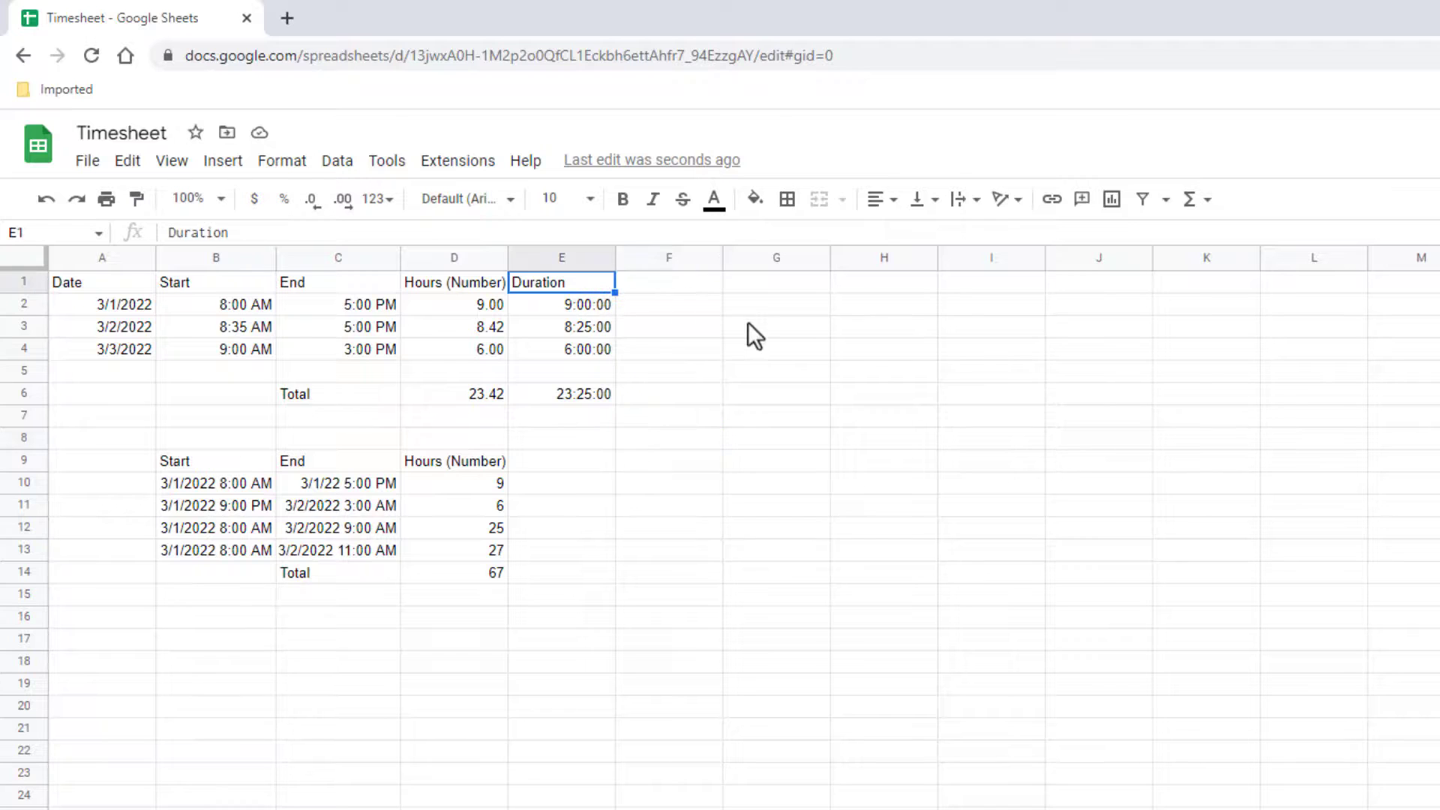
left_click(376, 236)
type("(")
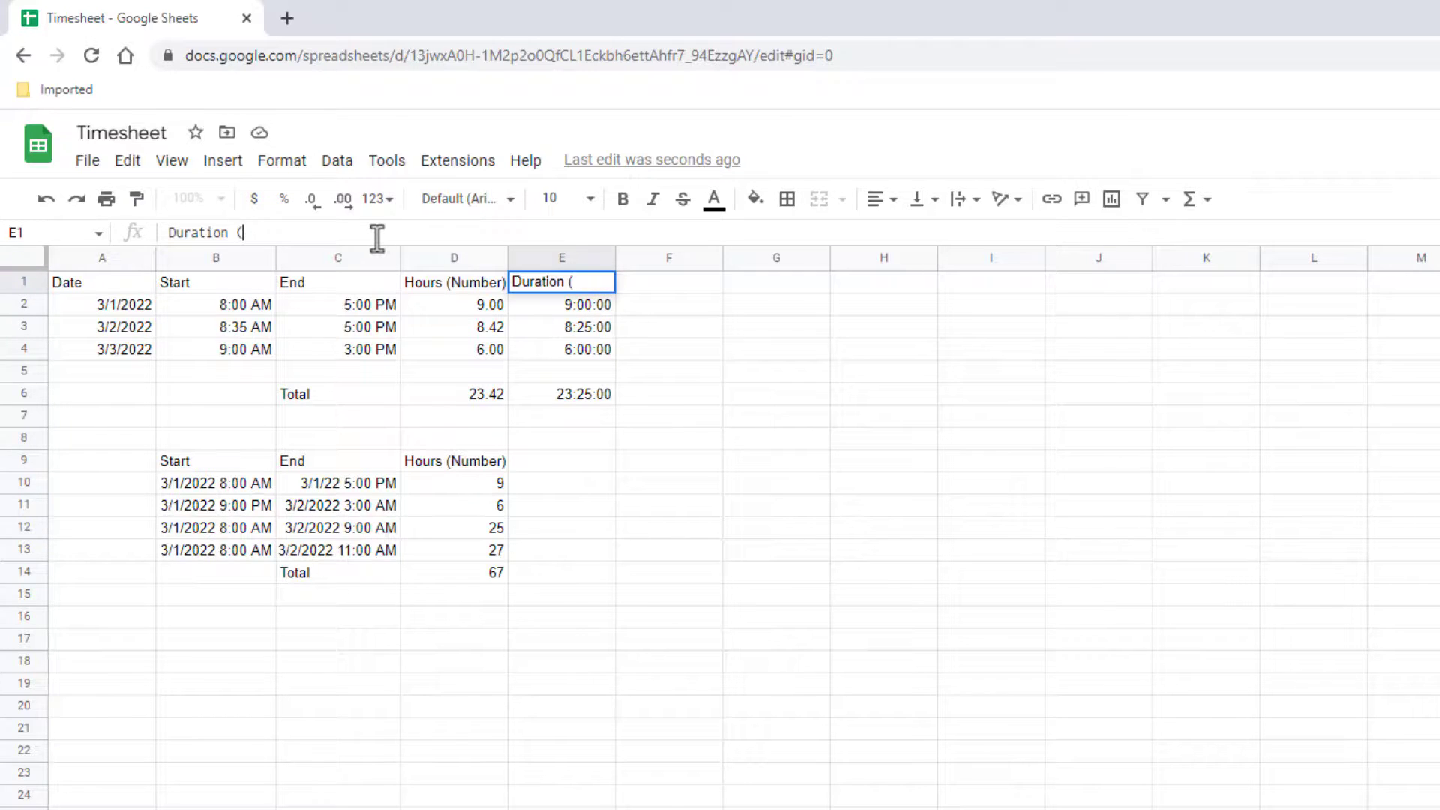
type("HH:MM:")
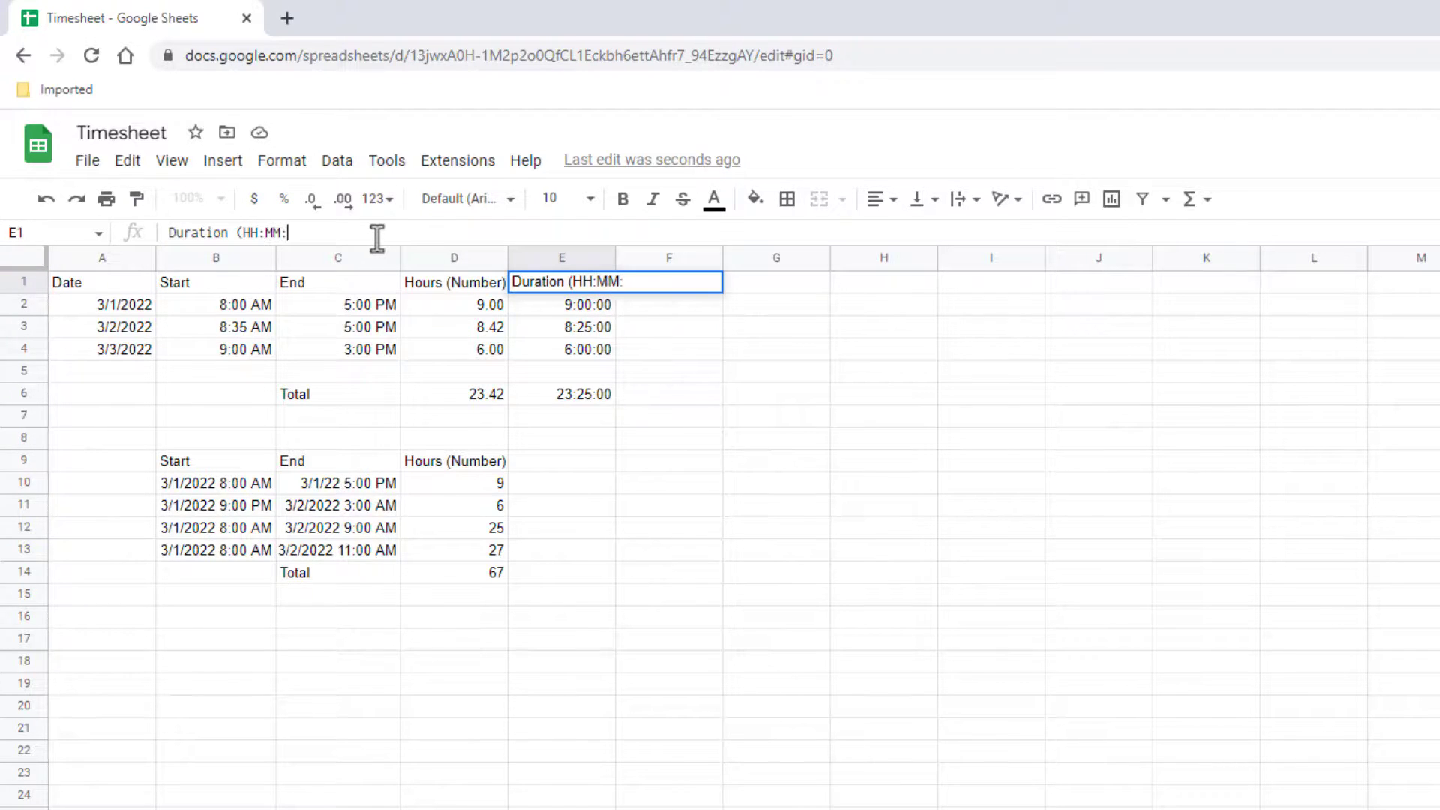
type("SS)")
key("Return")
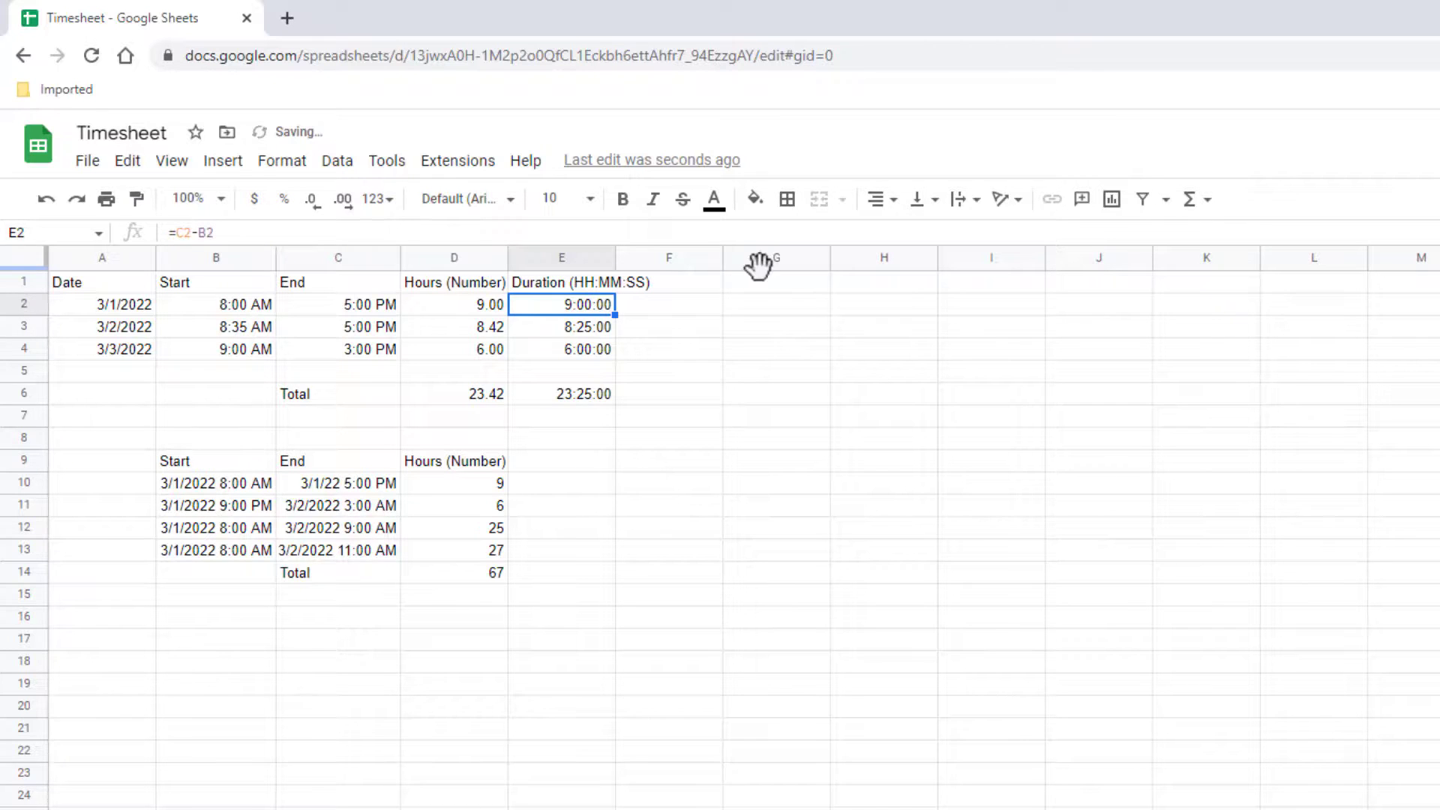